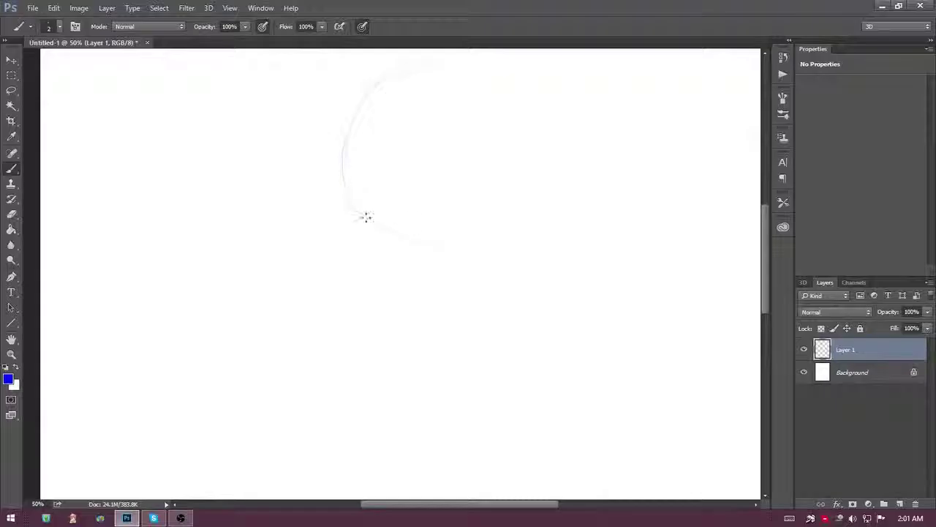
# Rough in the head ellipse and torso contours with faint blue strokes.
pyautogui.moveTo(364, 215)
pyautogui.mouseDown()
pyautogui.moveTo(424, 69)
pyautogui.moveTo(564, 145)
pyautogui.mouseUp()
pyautogui.moveTo(457, 103)
pyautogui.mouseDown()
pyautogui.moveTo(482, 278)
pyautogui.moveTo(512, 300)
pyautogui.mouseUp()
pyautogui.scroll(-2, 581, 259)
pyautogui.scroll(-2, 735, 324)
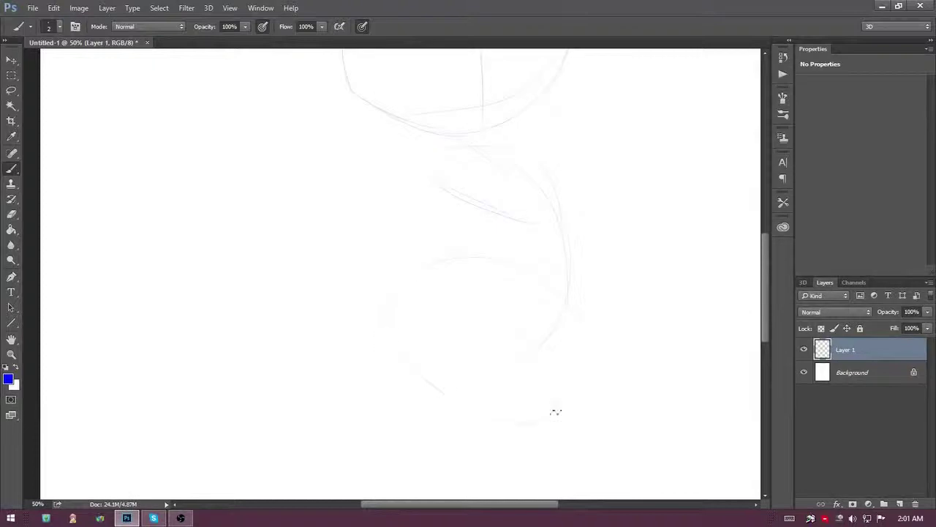
pyautogui.scroll(-3, 614, 301)
pyautogui.moveTo(556, 254); pyautogui.dragTo(654, 452)
pyautogui.moveTo(397, 152); pyautogui.dragTo(439, 472)
pyautogui.scroll(-1, 409, 410)
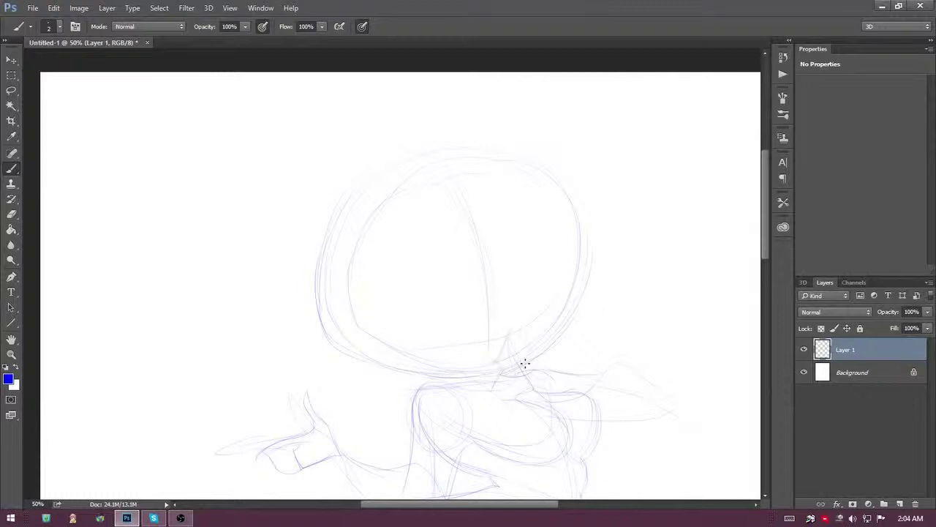
# Sketch both eyes, the large left ear and the head's top and lower outline.
pyautogui.moveTo(404, 251); pyautogui.dragTo(457, 295)
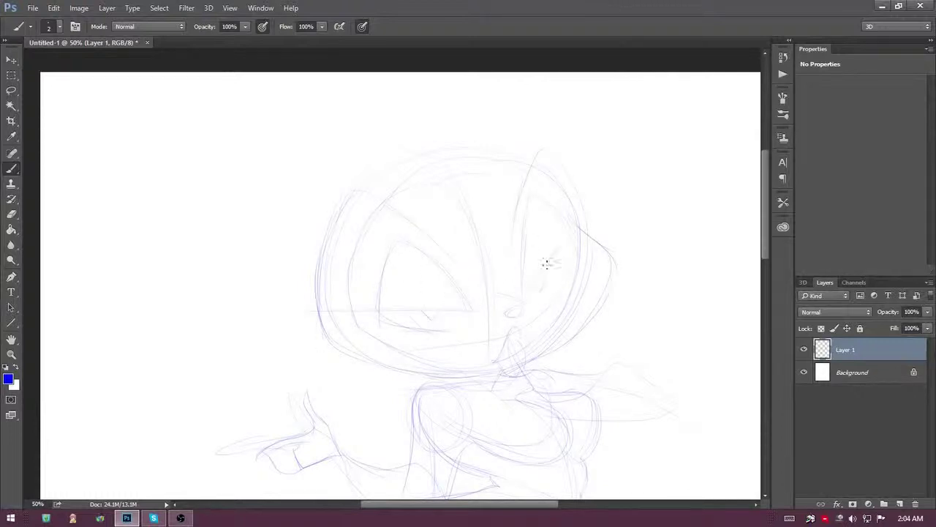
pyautogui.moveTo(329, 252); pyautogui.dragTo(380, 316)
pyautogui.moveTo(289, 262); pyautogui.dragTo(359, 376)
pyautogui.moveTo(308, 192); pyautogui.dragTo(480, 108)
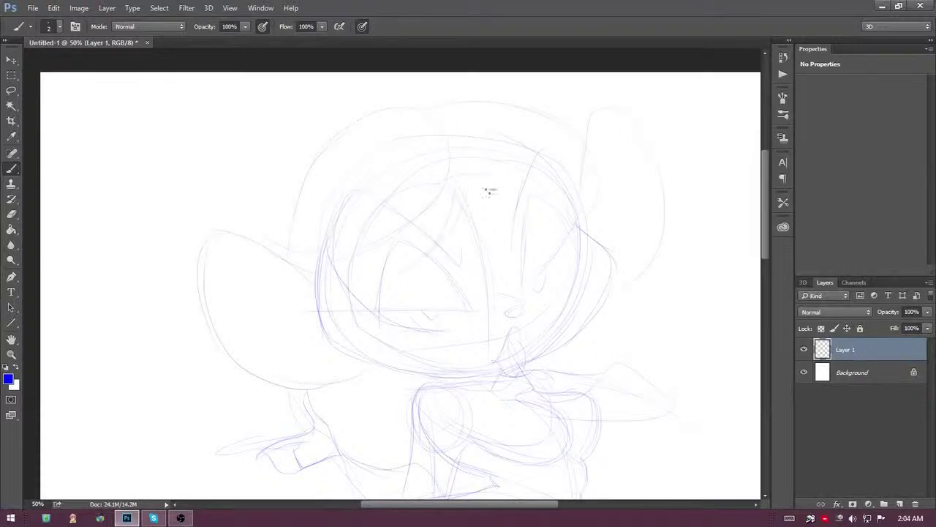
pyautogui.moveTo(280, 296); pyautogui.dragTo(413, 387)
# Sketch the neck lines, lower-left body and chest and arm lines.
pyautogui.scroll(-5, 701, 315)
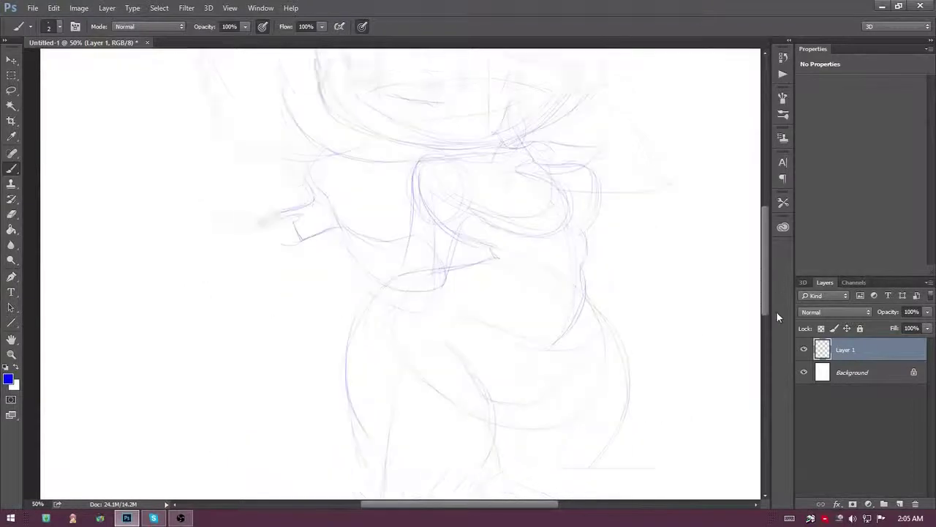
pyautogui.moveTo(508, 267); pyautogui.dragTo(518, 171)
pyautogui.moveTo(766, 240); pyautogui.dragTo(766, 335)
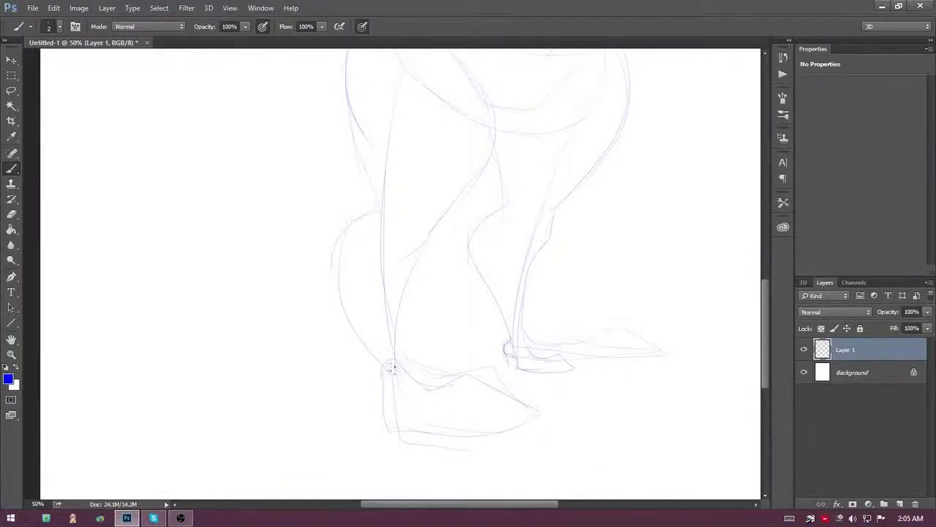
pyautogui.moveTo(380, 381); pyautogui.dragTo(431, 421)
pyautogui.click(782, 97)
pyautogui.moveTo(766, 309); pyautogui.dragTo(768, 216)
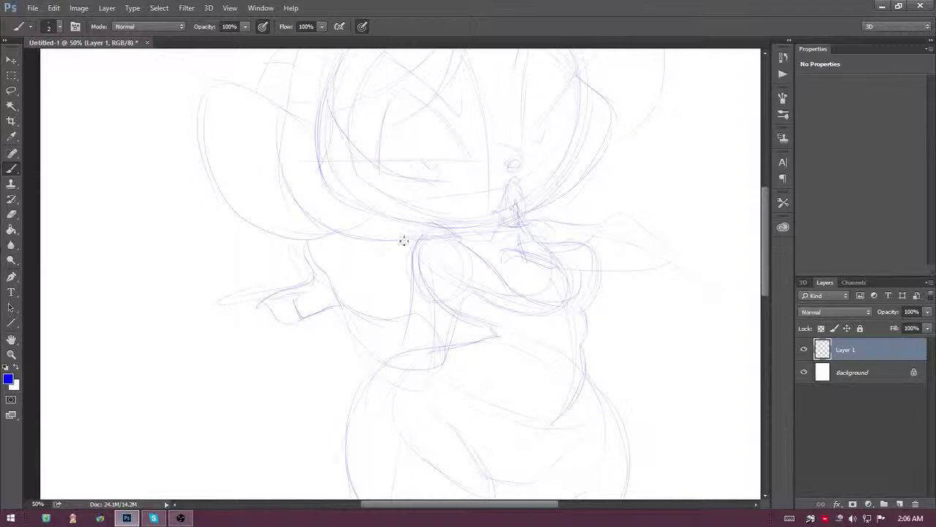
pyautogui.moveTo(384, 388); pyautogui.dragTo(373, 455)
pyautogui.moveTo(592, 265); pyautogui.dragTo(542, 287)
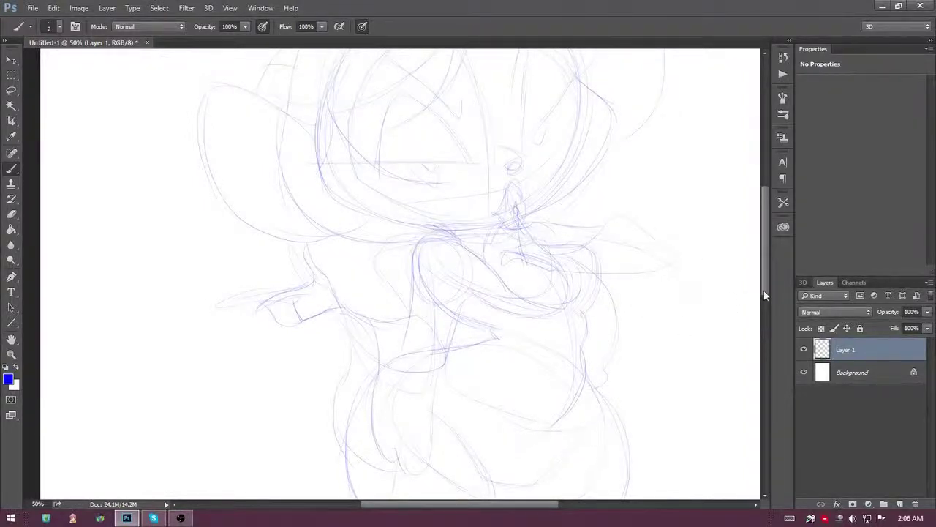
# Sketch the right leg's outer contour and a line across the left thigh.
pyautogui.scroll(-3, 604, 295)
pyautogui.scroll(5, 758, 215)
pyautogui.scroll(-5, 560, 224)
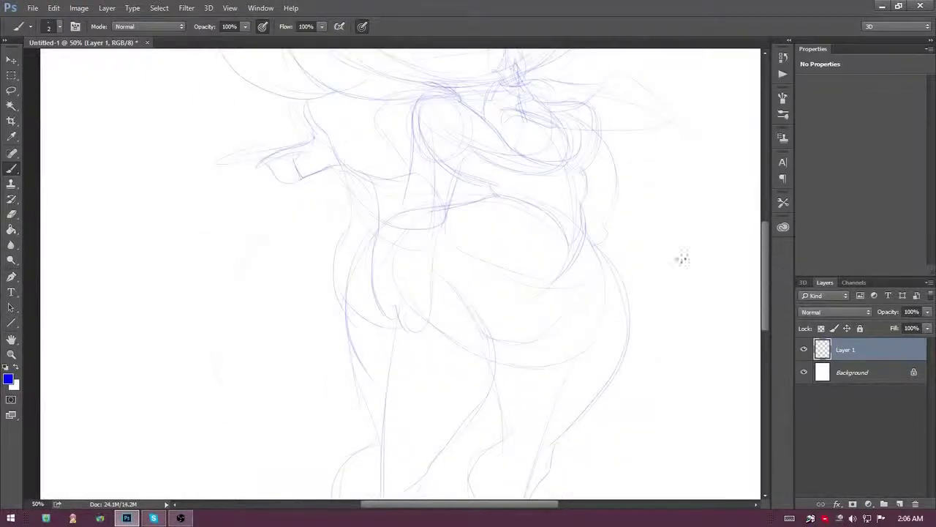
pyautogui.scroll(-2, 476, 248)
pyautogui.scroll(-2, 265, 236)
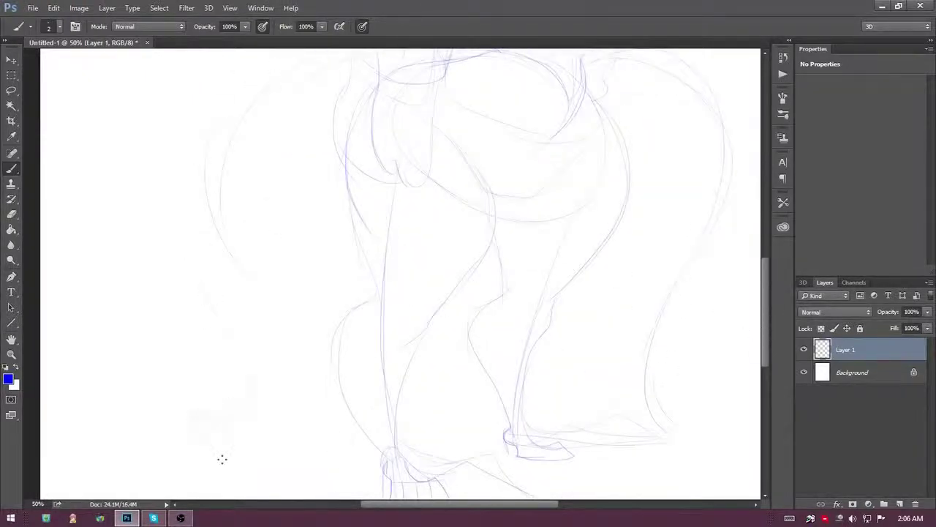
pyautogui.scroll(-2, 403, 446)
pyautogui.scroll(5, 571, 190)
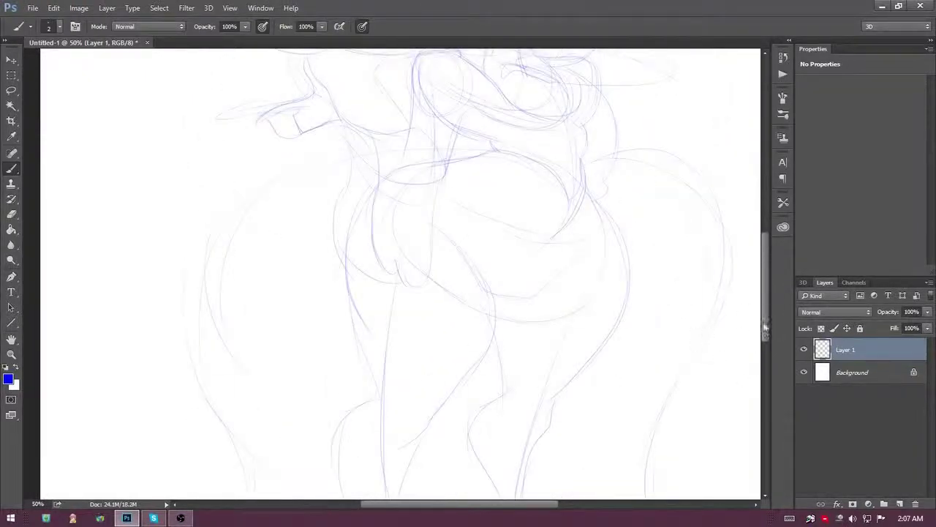
pyautogui.scroll(-2, 764, 327)
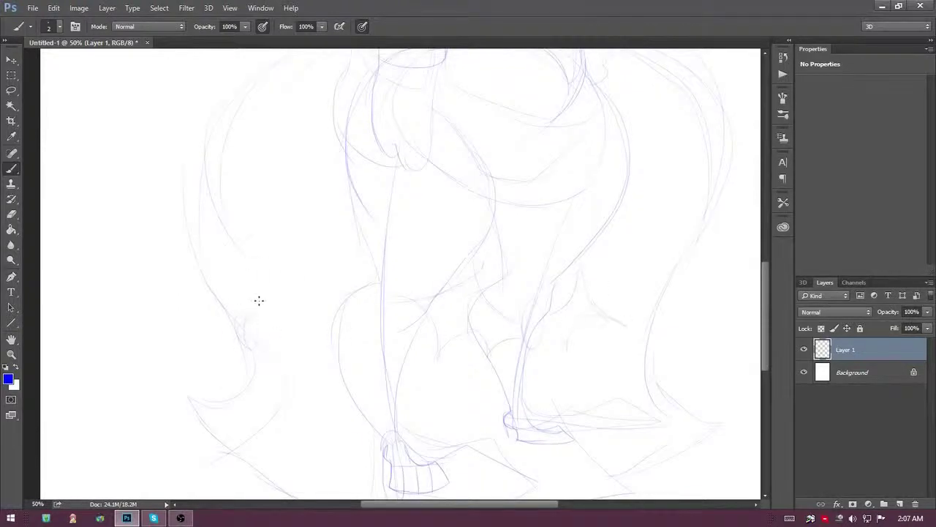
pyautogui.scroll(1, 501, 219)
pyautogui.moveTo(618, 191); pyautogui.dragTo(593, 281)
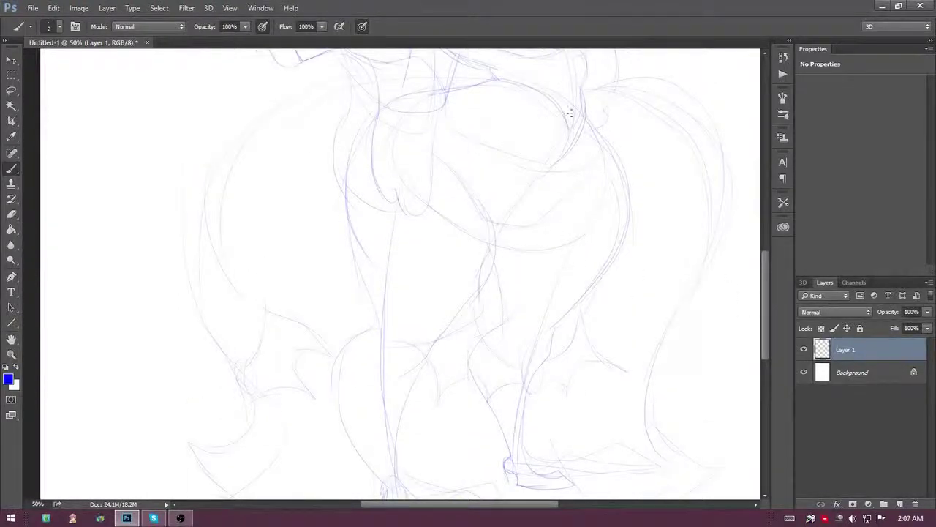
pyautogui.moveTo(765, 293); pyautogui.dragTo(778, 317)
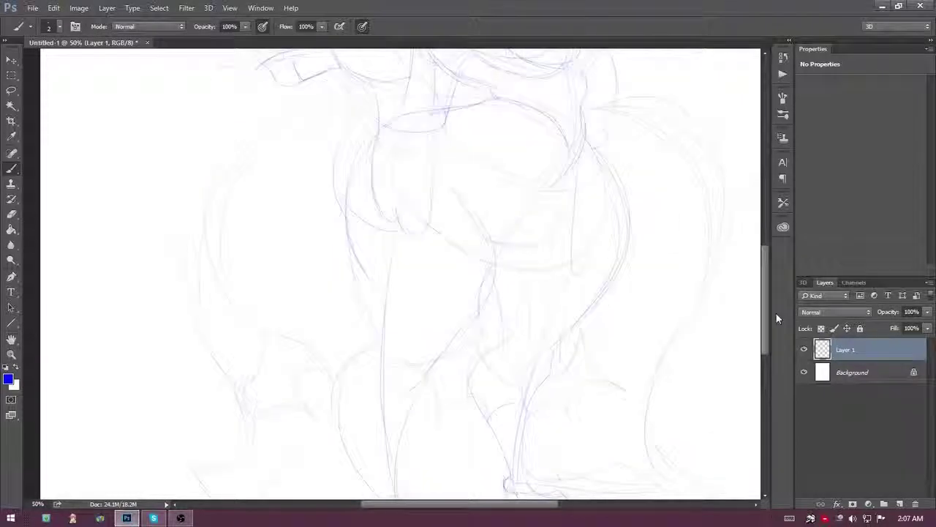
pyautogui.moveTo(271, 337); pyautogui.dragTo(365, 353)
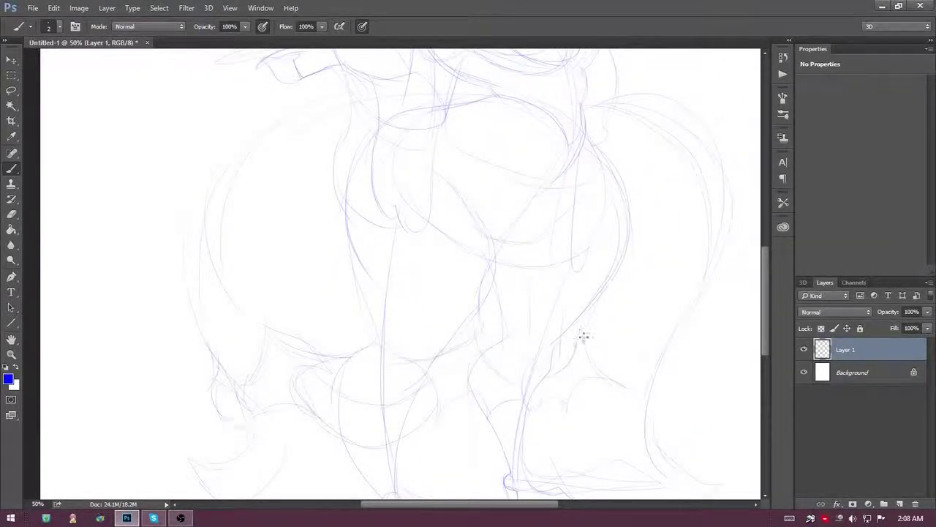
# Sketch the gown's billowing left side and fade Layer 1 to 41% opacity.
pyautogui.scroll(3, 264, 167)
pyautogui.moveTo(264, 167)
pyautogui.mouseDown()
pyautogui.moveTo(437, 330)
pyautogui.moveTo(621, 287)
pyautogui.mouseUp()
pyautogui.scroll(-5, 769, 323)
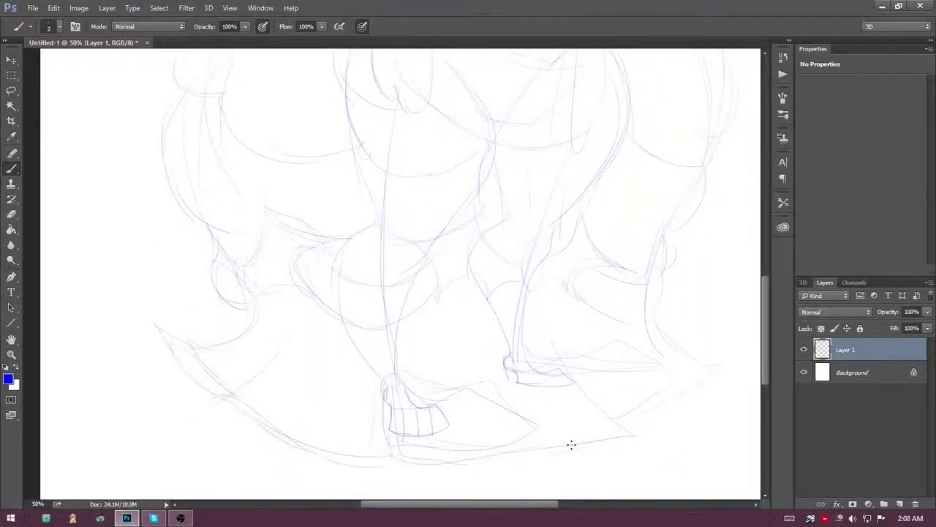
pyautogui.moveTo(771, 329); pyautogui.dragTo(767, 258)
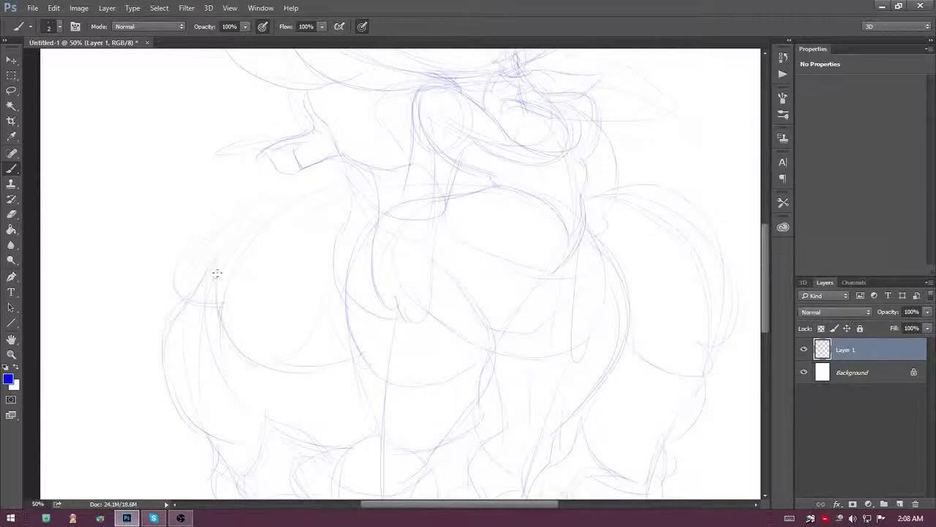
pyautogui.scroll(5, 622, 356)
pyautogui.moveTo(927, 311); pyautogui.dragTo(891, 323)
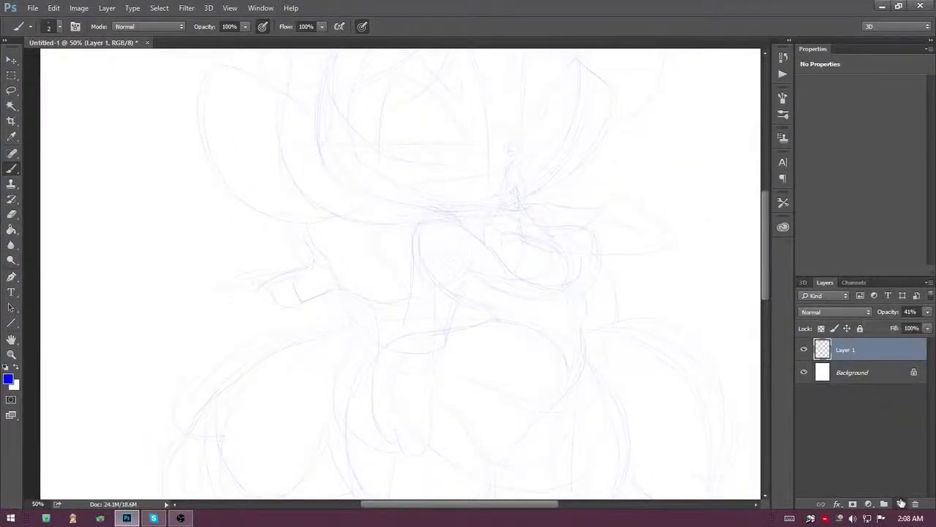
# Add Layer 2 and ink the raised shushing finger and hand, erasing a stray line.
pyautogui.click(901, 503)
pyautogui.scroll(1, 526, 247)
pyautogui.moveTo(522, 213)
pyautogui.mouseDown()
pyautogui.moveTo(541, 265)
pyautogui.moveTo(522, 267)
pyautogui.moveTo(516, 223)
pyautogui.moveTo(511, 272)
pyautogui.moveTo(596, 251)
pyautogui.mouseUp()
pyautogui.moveTo(553, 284); pyautogui.dragTo(610, 279)
pyautogui.moveTo(497, 218)
pyautogui.mouseDown()
pyautogui.moveTo(515, 204)
pyautogui.moveTo(511, 243)
pyautogui.mouseUp()
pyautogui.press('e')
pyautogui.moveTo(518, 202); pyautogui.dragTo(505, 232)
pyautogui.press('b')
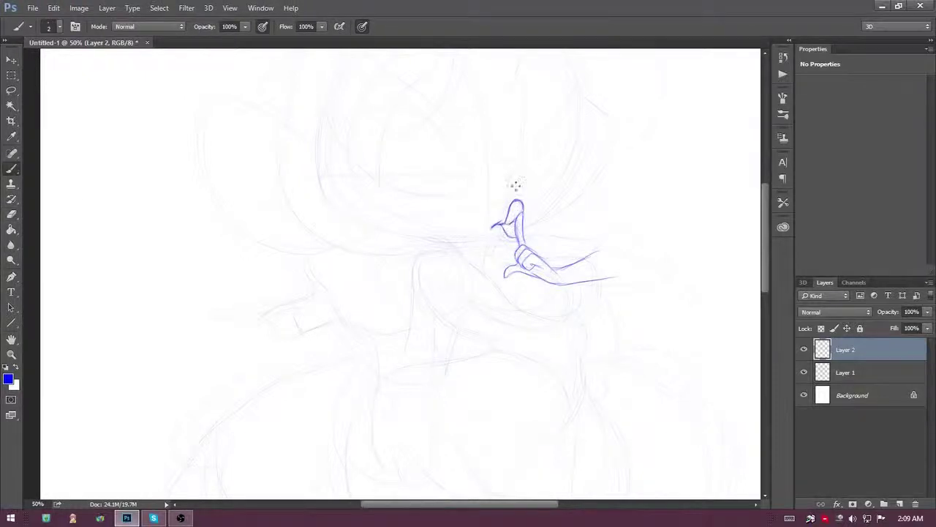
# Ink the nose, half-lidded eyelids with a pupil, and the curve over the left eye.
pyautogui.moveTo(515, 183); pyautogui.dragTo(516, 176)
pyautogui.moveTo(399, 175)
pyautogui.mouseDown()
pyautogui.moveTo(464, 180)
pyautogui.moveTo(356, 183)
pyautogui.moveTo(393, 128)
pyautogui.moveTo(475, 181)
pyautogui.mouseUp()
pyautogui.moveTo(377, 179)
pyautogui.mouseDown()
pyautogui.moveTo(457, 196)
pyautogui.moveTo(412, 180)
pyautogui.mouseUp()
pyautogui.press('e')
pyautogui.moveTo(393, 128)
pyautogui.mouseDown()
pyautogui.moveTo(377, 183)
pyautogui.moveTo(390, 132)
pyautogui.mouseUp()
pyautogui.press('b')
pyautogui.moveTo(766, 270); pyautogui.dragTo(766, 257)
pyautogui.moveTo(528, 214)
pyautogui.mouseDown()
pyautogui.moveTo(535, 142)
pyautogui.moveTo(529, 202)
pyautogui.moveTo(564, 142)
pyautogui.moveTo(563, 189)
pyautogui.moveTo(538, 213)
pyautogui.mouseUp()
pyautogui.moveTo(462, 182)
pyautogui.mouseDown()
pyautogui.moveTo(397, 130)
pyautogui.moveTo(348, 201)
pyautogui.moveTo(354, 146)
pyautogui.moveTo(346, 155)
pyautogui.mouseUp()
pyautogui.moveTo(462, 247); pyautogui.dragTo(433, 260)
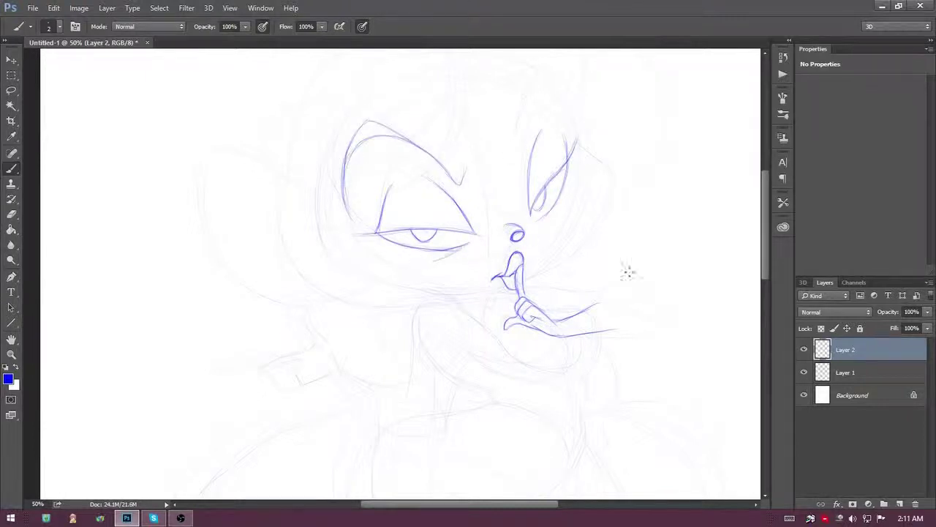
# Ink the curve above the right eye and the right cheek down toward the mouth.
pyautogui.scroll(2, 489, 284)
pyautogui.moveTo(532, 144); pyautogui.dragTo(574, 173)
pyautogui.moveTo(534, 129)
pyautogui.mouseDown()
pyautogui.moveTo(521, 219)
pyautogui.moveTo(524, 191)
pyautogui.moveTo(608, 214)
pyautogui.moveTo(581, 279)
pyautogui.mouseUp()
pyautogui.moveTo(613, 240); pyautogui.dragTo(527, 321)
pyautogui.press('e')
pyautogui.press('b')
# Ink the head-top outline and cheek curves, erasing the upper-left head line.
pyautogui.scroll(1, 684, 267)
pyautogui.moveTo(547, 155); pyautogui.dragTo(414, 140)
pyautogui.moveTo(293, 256); pyautogui.dragTo(357, 167)
pyautogui.moveTo(307, 220); pyautogui.dragTo(354, 171)
pyautogui.moveTo(329, 331)
pyautogui.mouseDown()
pyautogui.moveTo(362, 366)
pyautogui.moveTo(404, 370)
pyautogui.mouseUp()
pyautogui.moveTo(286, 276); pyautogui.dragTo(326, 359)
pyautogui.press('e')
pyautogui.moveTo(386, 155); pyautogui.dragTo(335, 192)
pyautogui.moveTo(421, 139); pyautogui.dragTo(286, 259)
pyautogui.press('b')
# Redraw the upper-left head outline, add a cheek stroke and extend the jawline.
pyautogui.moveTo(423, 144); pyautogui.dragTo(296, 223)
pyautogui.moveTo(365, 156); pyautogui.dragTo(284, 241)
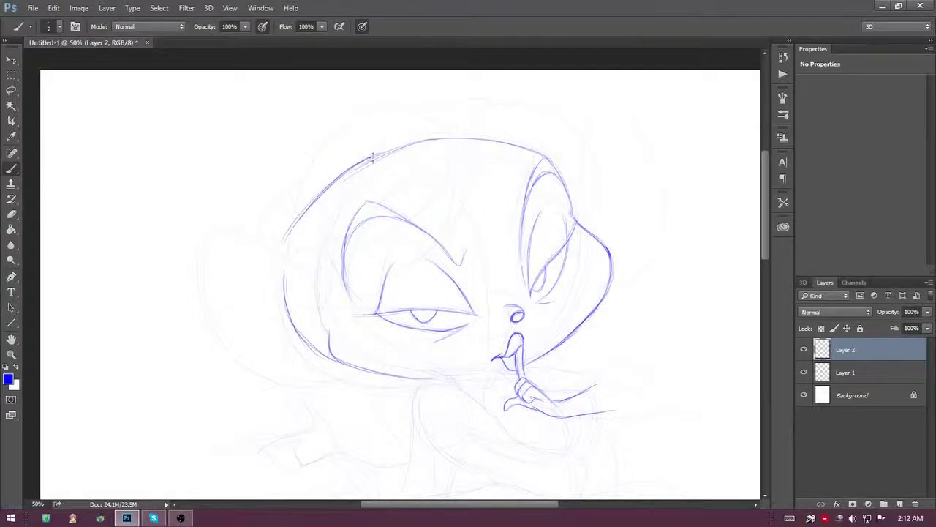
pyautogui.moveTo(333, 341); pyautogui.dragTo(333, 355)
pyautogui.moveTo(413, 378); pyautogui.dragTo(509, 376)
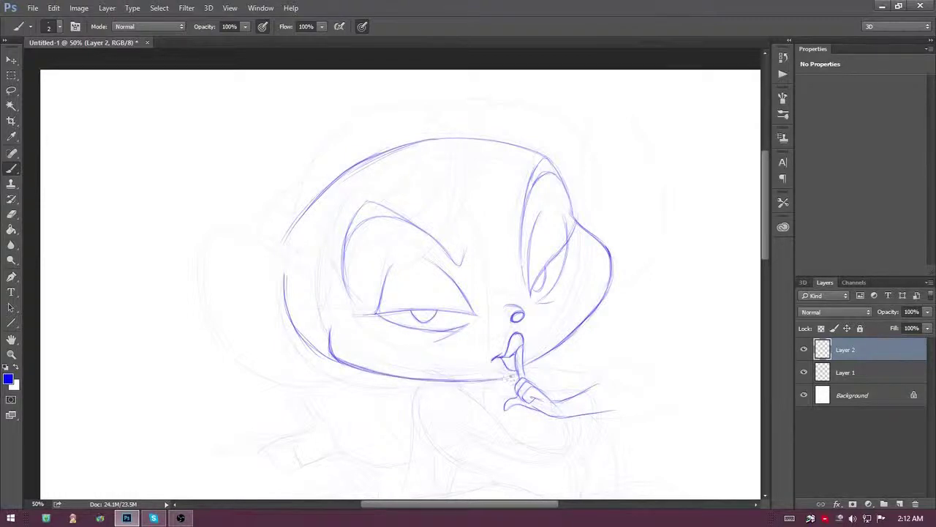
pyautogui.press('e')
pyautogui.press('b')
# Ink the neck and shoulder lines and erase faint strokes near the shoulder.
pyautogui.scroll(-3, 451, 327)
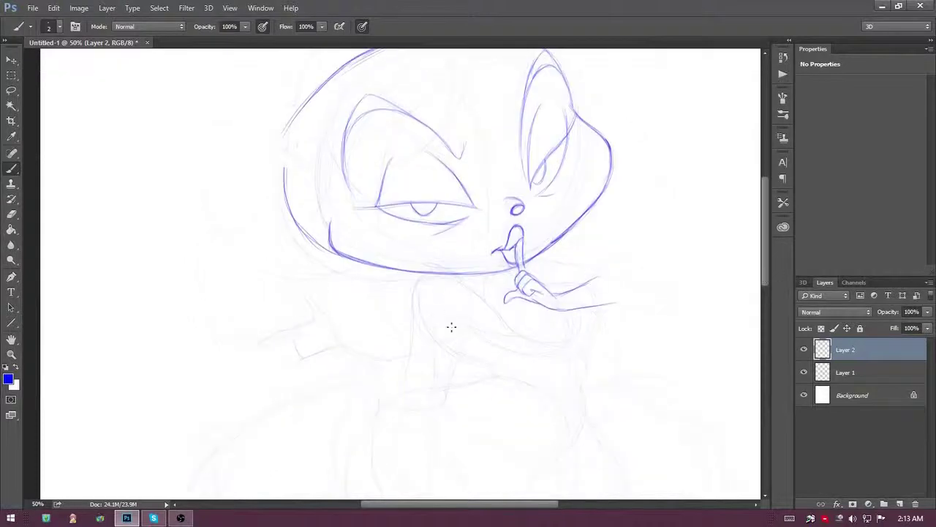
pyautogui.moveTo(472, 289); pyautogui.dragTo(409, 358)
pyautogui.moveTo(483, 335)
pyautogui.mouseDown()
pyautogui.moveTo(439, 407)
pyautogui.moveTo(552, 355)
pyautogui.moveTo(569, 316)
pyautogui.moveTo(591, 348)
pyautogui.moveTo(570, 352)
pyautogui.mouseUp()
pyautogui.scroll(-3, 581, 305)
pyautogui.moveTo(434, 295)
pyautogui.mouseDown()
pyautogui.moveTo(375, 271)
pyautogui.moveTo(331, 272)
pyautogui.mouseUp()
pyautogui.moveTo(340, 280)
pyautogui.mouseDown()
pyautogui.moveTo(370, 307)
pyautogui.moveTo(439, 324)
pyautogui.mouseUp()
pyautogui.press('e')
pyautogui.moveTo(410, 249)
pyautogui.mouseDown()
pyautogui.moveTo(420, 209)
pyautogui.moveTo(446, 205)
pyautogui.moveTo(426, 217)
pyautogui.moveTo(410, 273)
pyautogui.moveTo(388, 275)
pyautogui.moveTo(344, 264)
pyautogui.moveTo(311, 215)
pyautogui.moveTo(286, 250)
pyautogui.moveTo(299, 286)
pyautogui.moveTo(325, 278)
pyautogui.mouseUp()
pyautogui.press('b')
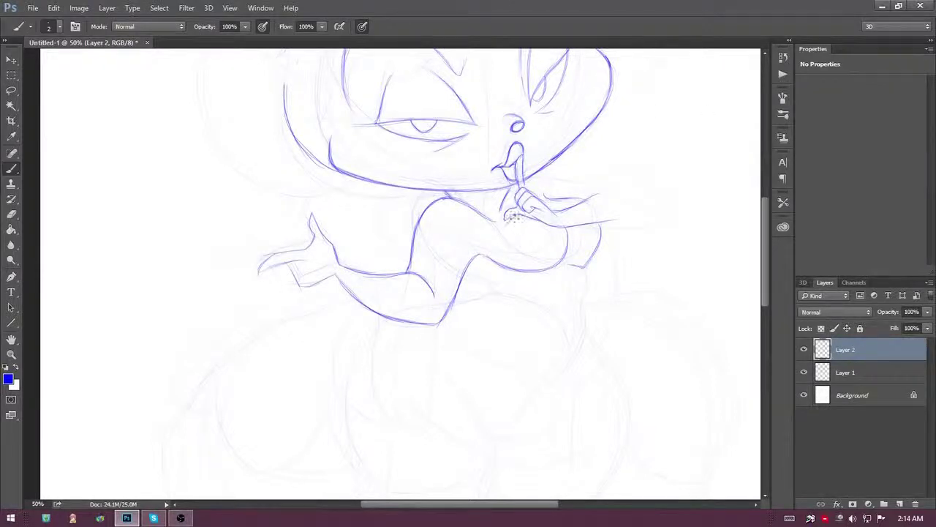
# Ink the outstretched arm's sleeve, erase its tip, and redraw the arm outline.
pyautogui.scroll(-3, 514, 216)
pyautogui.moveTo(583, 191)
pyautogui.mouseDown()
pyautogui.moveTo(577, 278)
pyautogui.moveTo(550, 302)
pyautogui.mouseUp()
pyautogui.moveTo(489, 208)
pyautogui.mouseDown()
pyautogui.moveTo(473, 195)
pyautogui.moveTo(450, 229)
pyautogui.mouseUp()
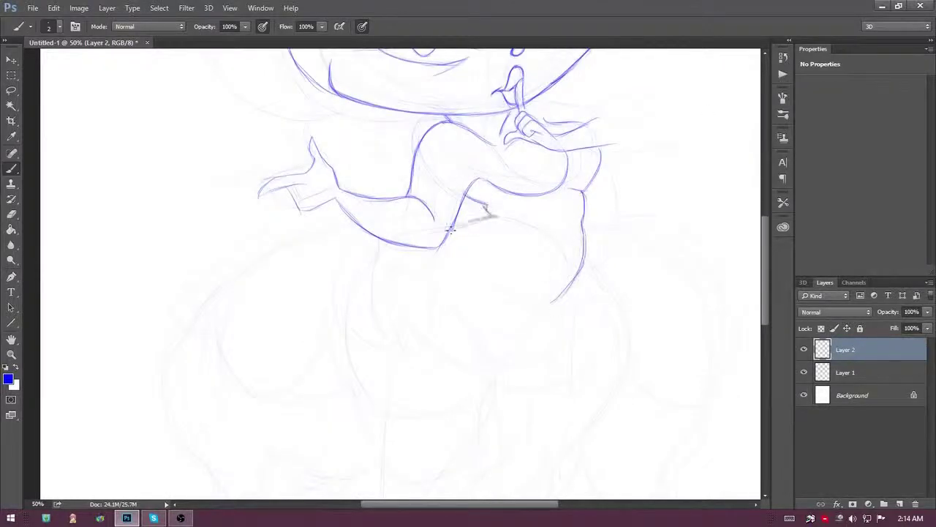
pyautogui.scroll(3, 450, 229)
pyautogui.moveTo(533, 178)
pyautogui.mouseDown()
pyautogui.moveTo(578, 201)
pyautogui.moveTo(673, 202)
pyautogui.moveTo(607, 218)
pyautogui.mouseUp()
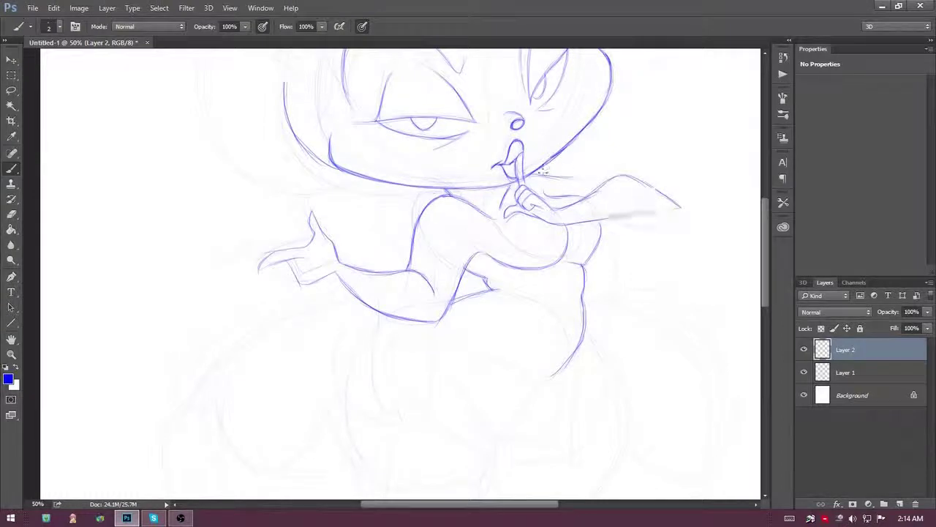
pyautogui.scroll(4, 543, 171)
pyautogui.press('e')
pyautogui.moveTo(537, 284); pyautogui.dragTo(607, 282)
pyautogui.moveTo(680, 313); pyautogui.dragTo(614, 292)
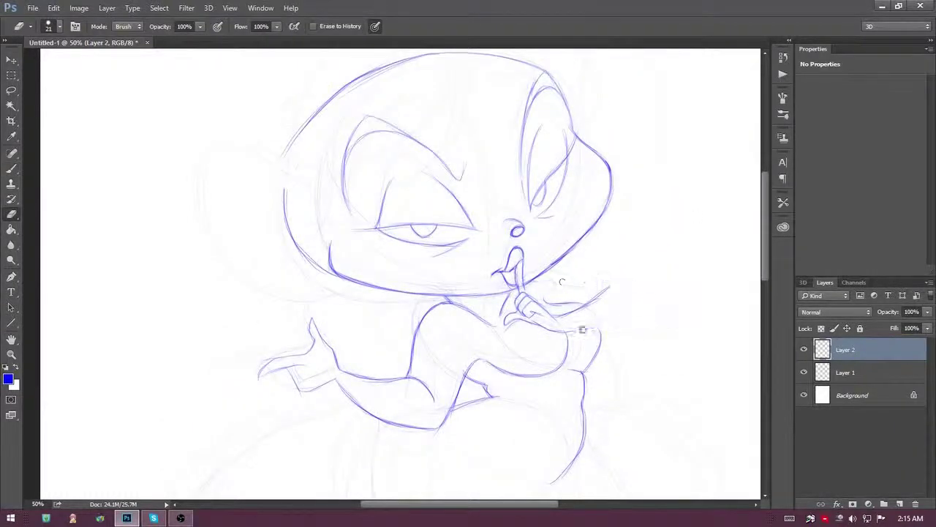
pyautogui.press('b')
pyautogui.moveTo(563, 334)
pyautogui.mouseDown()
pyautogui.moveTo(672, 313)
pyautogui.moveTo(607, 287)
pyautogui.moveTo(553, 281)
pyautogui.mouseUp()
# Ink the right side of the torso and the body contour lines.
pyautogui.scroll(-10, 512, 256)
pyautogui.moveTo(458, 138)
pyautogui.mouseDown()
pyautogui.moveTo(500, 228)
pyautogui.moveTo(462, 295)
pyautogui.moveTo(399, 370)
pyautogui.mouseUp()
pyautogui.moveTo(554, 175); pyautogui.dragTo(504, 203)
pyautogui.scroll(3, 764, 263)
pyautogui.scroll(-1, 765, 263)
pyautogui.moveTo(350, 165); pyautogui.dragTo(373, 406)
pyautogui.scroll(5, 362, 292)
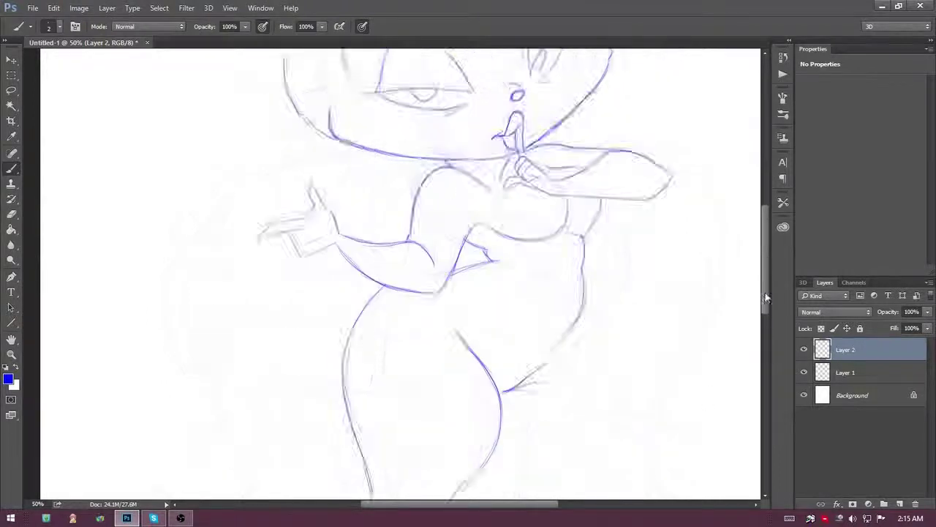
pyautogui.scroll(-10, 356, 237)
# Ink the left leg, shin and foot outline with hatch lines on the foot.
pyautogui.moveTo(371, 225)
pyautogui.mouseDown()
pyautogui.moveTo(351, 332)
pyautogui.moveTo(385, 430)
pyautogui.mouseUp()
pyautogui.moveTo(418, 256)
pyautogui.mouseDown()
pyautogui.moveTo(398, 391)
pyautogui.moveTo(421, 406)
pyautogui.moveTo(384, 437)
pyautogui.mouseUp()
pyautogui.moveTo(384, 437); pyautogui.dragTo(442, 431)
pyautogui.moveTo(441, 431); pyautogui.dragTo(430, 404)
pyautogui.moveTo(410, 409); pyautogui.dragTo(411, 433)
pyautogui.moveTo(423, 407); pyautogui.dragTo(427, 420)
pyautogui.scroll(4, 411, 391)
# Ink the right thigh contour, inner-leg stroke and right shin.
pyautogui.moveTo(585, 95)
pyautogui.mouseDown()
pyautogui.moveTo(623, 175)
pyautogui.moveTo(526, 363)
pyautogui.mouseUp()
pyautogui.scroll(5, 496, 271)
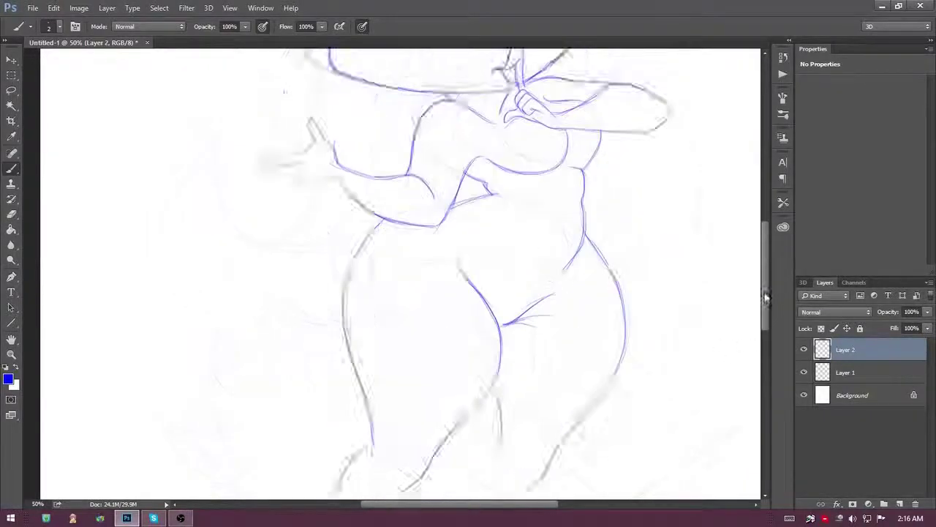
pyautogui.scroll(-8, 495, 270)
pyautogui.moveTo(501, 176)
pyautogui.mouseDown()
pyautogui.moveTo(472, 274)
pyautogui.moveTo(504, 366)
pyautogui.mouseUp()
pyautogui.moveTo(540, 265)
pyautogui.mouseDown()
pyautogui.moveTo(502, 422)
pyautogui.moveTo(541, 424)
pyautogui.moveTo(526, 373)
pyautogui.mouseUp()
pyautogui.scroll(5, 312, 263)
pyautogui.scroll(5, 312, 263)
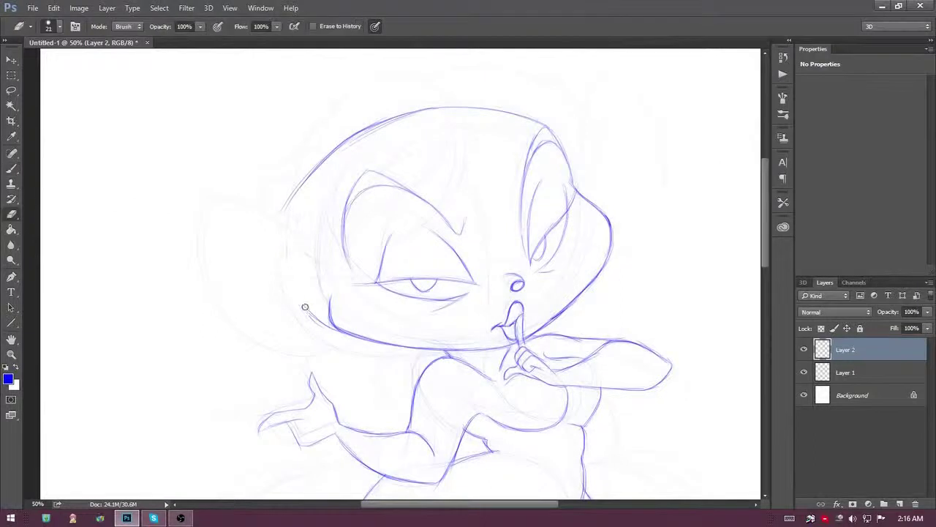
# Ink the two large ear outlines and retrace the top-left of the head, erasing stray lines.
pyautogui.moveTo(322, 280)
pyautogui.mouseDown()
pyautogui.moveTo(226, 335)
pyautogui.moveTo(343, 331)
pyautogui.moveTo(219, 338)
pyautogui.moveTo(315, 287)
pyautogui.mouseUp()
pyautogui.moveTo(561, 157)
pyautogui.mouseDown()
pyautogui.moveTo(569, 72)
pyautogui.moveTo(614, 209)
pyautogui.mouseUp()
pyautogui.moveTo(280, 232)
pyautogui.mouseDown()
pyautogui.moveTo(286, 201)
pyautogui.moveTo(450, 108)
pyautogui.mouseUp()
pyautogui.moveTo(566, 152); pyautogui.dragTo(566, 103)
pyautogui.scroll(-4, 438, 256)
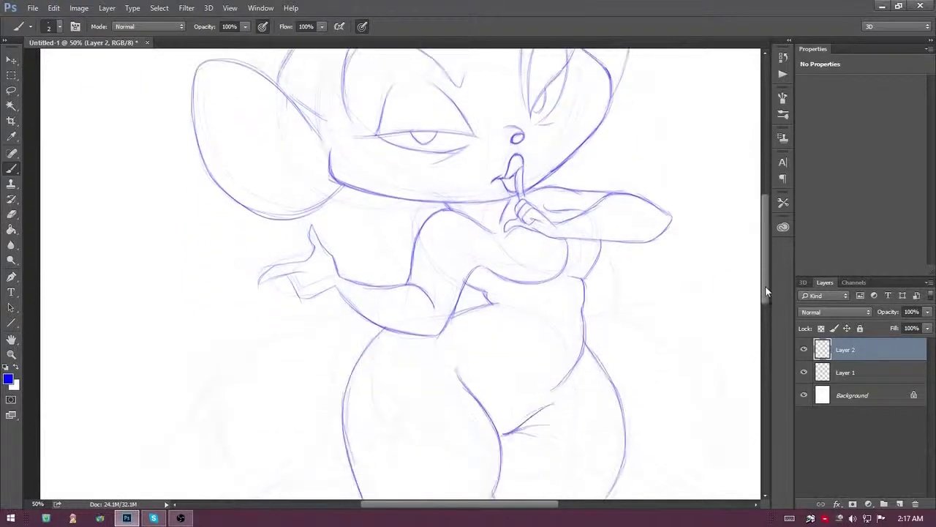
pyautogui.press('e')
pyautogui.moveTo(308, 252); pyautogui.dragTo(271, 278)
pyautogui.press('b')
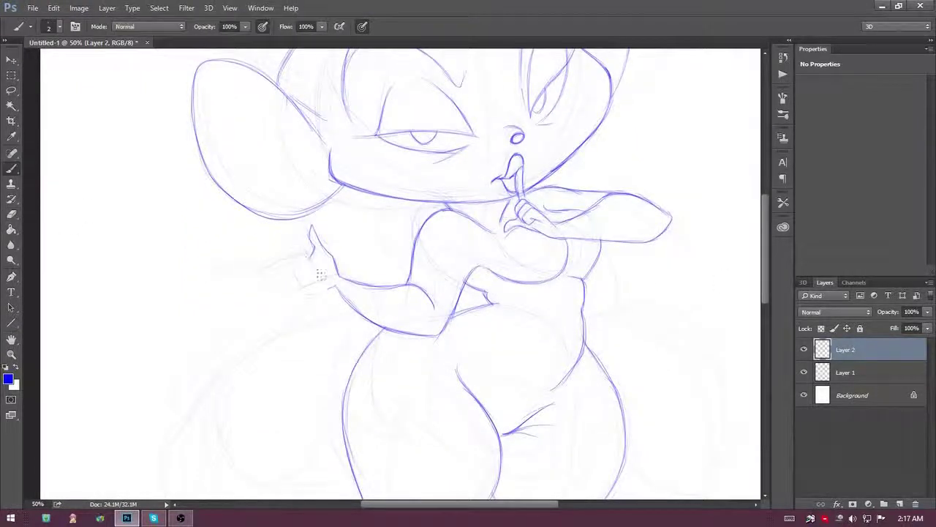
# Sketch a can in the left hand and erase the top of the hand outline.
pyautogui.moveTo(301, 249)
pyautogui.mouseDown()
pyautogui.moveTo(311, 273)
pyautogui.moveTo(292, 265)
pyautogui.mouseUp()
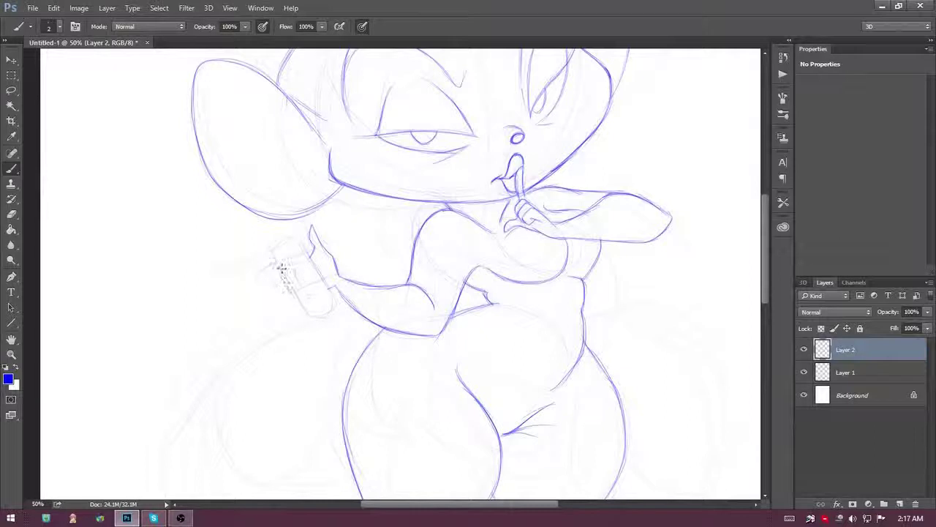
pyautogui.press('e')
pyautogui.moveTo(318, 231)
pyautogui.mouseDown()
pyautogui.moveTo(314, 249)
pyautogui.moveTo(326, 265)
pyautogui.moveTo(282, 289)
pyautogui.moveTo(307, 291)
pyautogui.moveTo(294, 313)
pyautogui.moveTo(335, 299)
pyautogui.moveTo(300, 236)
pyautogui.moveTo(267, 255)
pyautogui.moveTo(296, 241)
pyautogui.moveTo(277, 274)
pyautogui.moveTo(329, 326)
pyautogui.mouseUp()
pyautogui.press('b')
pyautogui.press('e')
pyautogui.press('b')
pyautogui.scroll(-10, 765, 363)
pyautogui.scroll(10, 765, 363)
# Wrap fingers around the can, close its top, add drips, and select Layer 1.
pyautogui.moveTo(293, 294)
pyautogui.mouseDown()
pyautogui.moveTo(309, 316)
pyautogui.moveTo(310, 301)
pyautogui.moveTo(307, 332)
pyautogui.mouseUp()
pyautogui.moveTo(321, 296); pyautogui.dragTo(335, 300)
pyautogui.moveTo(278, 251)
pyautogui.mouseDown()
pyautogui.moveTo(270, 278)
pyautogui.moveTo(303, 257)
pyautogui.mouseUp()
pyautogui.moveTo(307, 319); pyautogui.dragTo(316, 321)
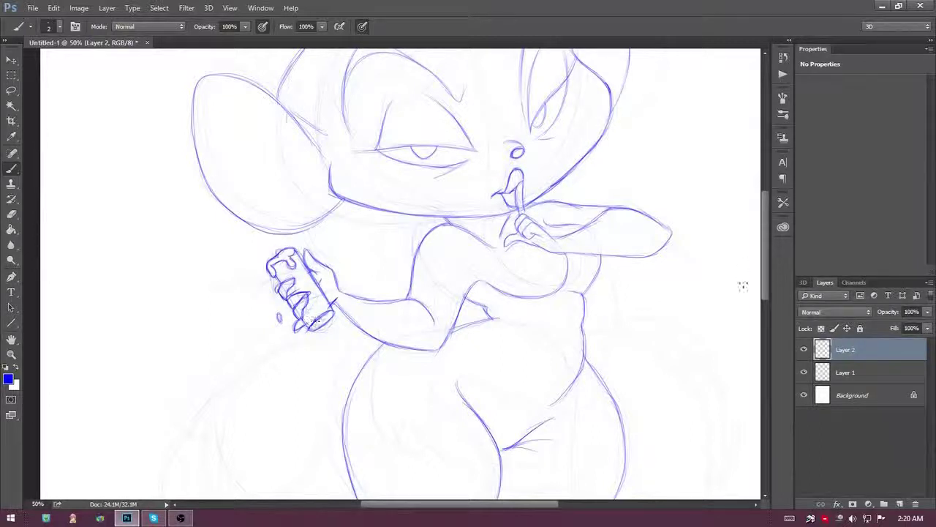
pyautogui.scroll(3, 742, 286)
pyautogui.click(883, 369)
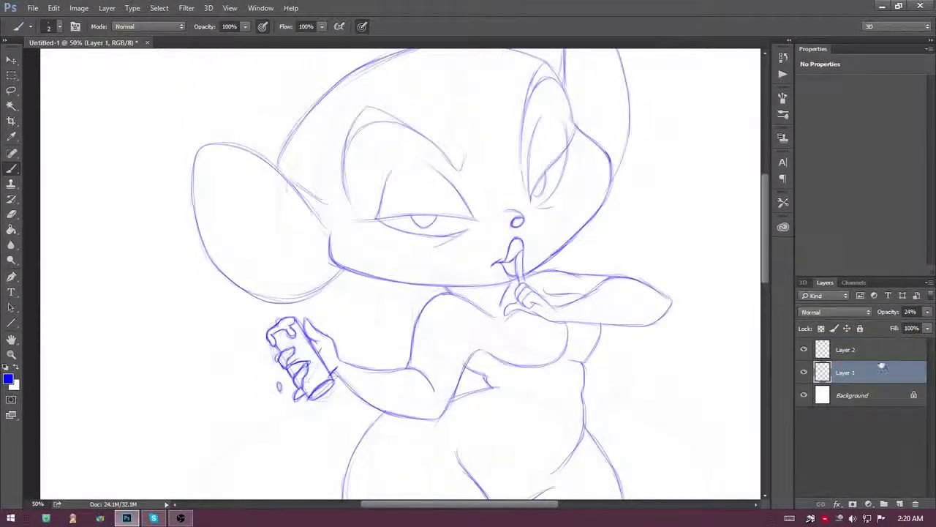
# Fade Layer 1 to about 30% opacity and ink the clean head outline and cheek curve.
pyautogui.hotkey('ctrl', 'e')
pyautogui.moveTo(847, 374); pyautogui.dragTo(847, 349)
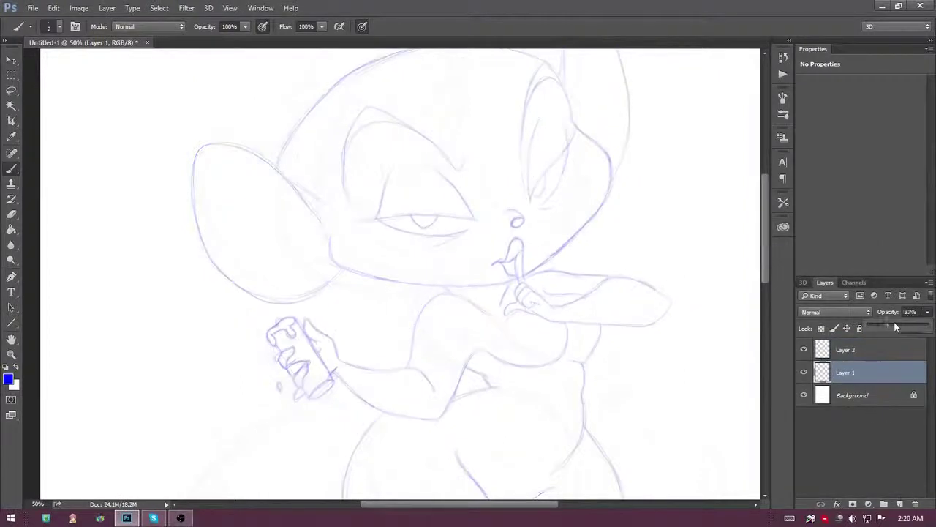
pyautogui.moveTo(278, 240)
pyautogui.mouseDown()
pyautogui.moveTo(313, 172)
pyautogui.moveTo(397, 105)
pyautogui.moveTo(439, 209)
pyautogui.moveTo(438, 147)
pyautogui.moveTo(541, 139)
pyautogui.mouseUp()
pyautogui.moveTo(406, 108)
pyautogui.mouseDown()
pyautogui.moveTo(579, 153)
pyautogui.moveTo(594, 206)
pyautogui.mouseUp()
pyautogui.moveTo(355, 263); pyautogui.dragTo(375, 316)
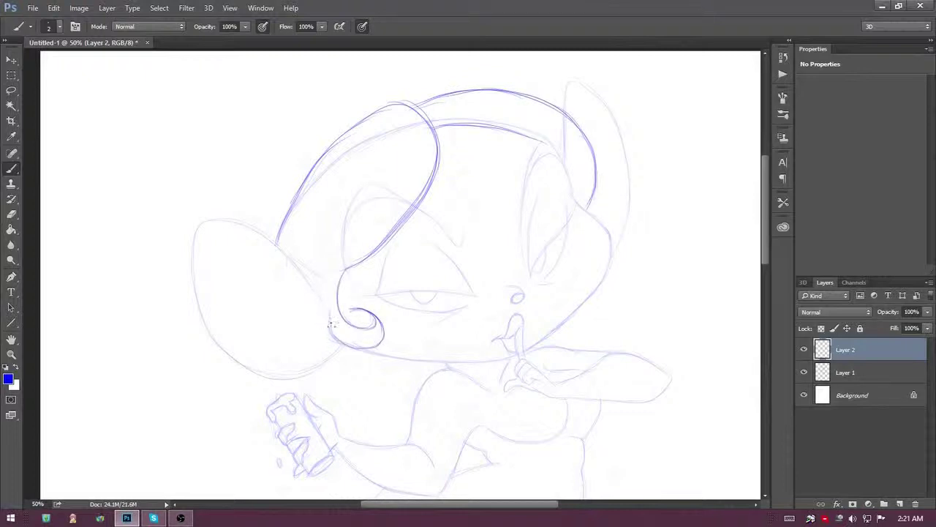
# Darken the inner hair line, top head curve, forehead and chin, undoing a stray loop stroke.
pyautogui.moveTo(455, 226); pyautogui.dragTo(425, 125)
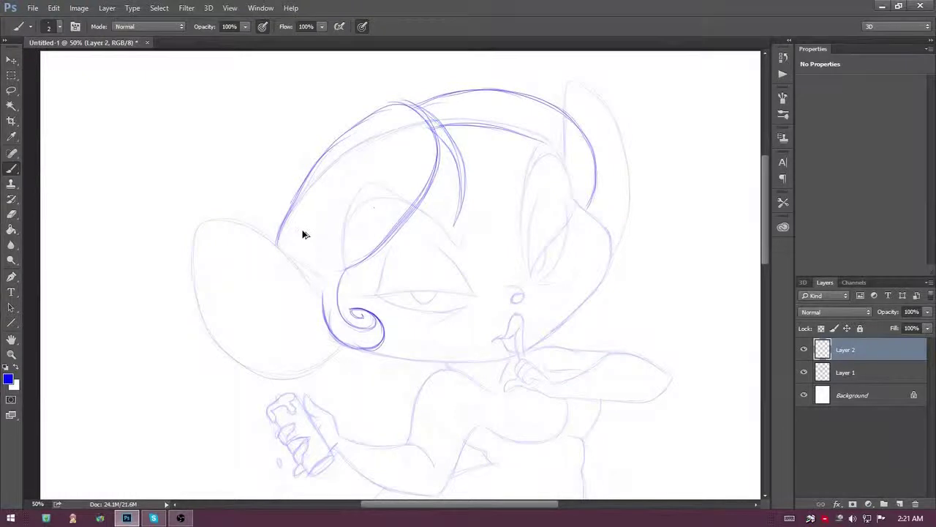
pyautogui.hotkey('ctrl', 'z')
pyautogui.moveTo(343, 265)
pyautogui.mouseDown()
pyautogui.moveTo(439, 143)
pyautogui.moveTo(277, 235)
pyautogui.moveTo(360, 252)
pyautogui.mouseUp()
pyautogui.moveTo(409, 104)
pyautogui.mouseDown()
pyautogui.moveTo(454, 91)
pyautogui.moveTo(562, 110)
pyautogui.mouseUp()
pyautogui.moveTo(436, 125); pyautogui.dragTo(562, 150)
pyautogui.moveTo(343, 353); pyautogui.dragTo(446, 362)
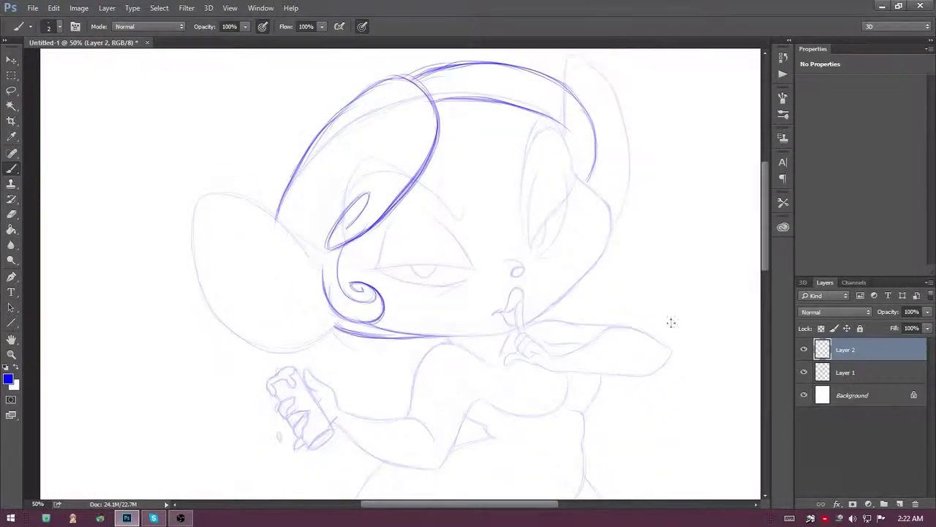
# Ink the hair's left edge, then erase and redraw it with hatching.
pyautogui.scroll(1, 274, 214)
pyautogui.moveTo(259, 256); pyautogui.dragTo(313, 189)
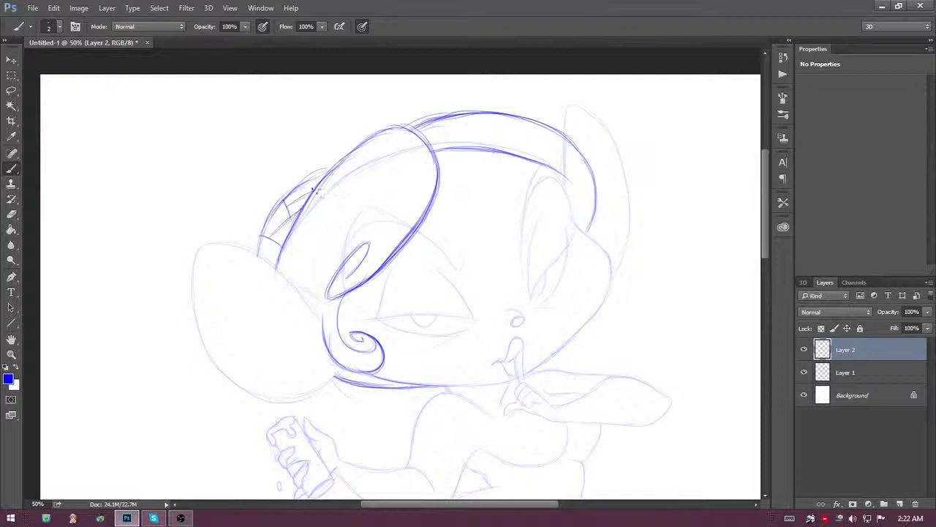
pyautogui.press('e')
pyautogui.moveTo(265, 261)
pyautogui.mouseDown()
pyautogui.moveTo(315, 177)
pyautogui.moveTo(267, 245)
pyautogui.moveTo(336, 161)
pyautogui.moveTo(300, 186)
pyautogui.mouseUp()
pyautogui.press('b')
pyautogui.moveTo(337, 159); pyautogui.dragTo(269, 241)
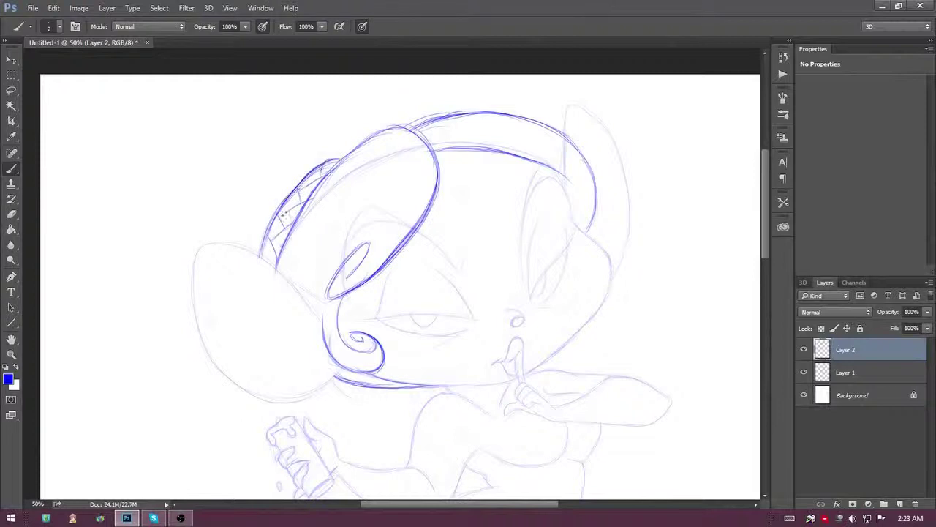
# Ink the belly curve, shoulder, torso lines, jagged collar and zigzag front of the vest.
pyautogui.scroll(-5, 692, 263)
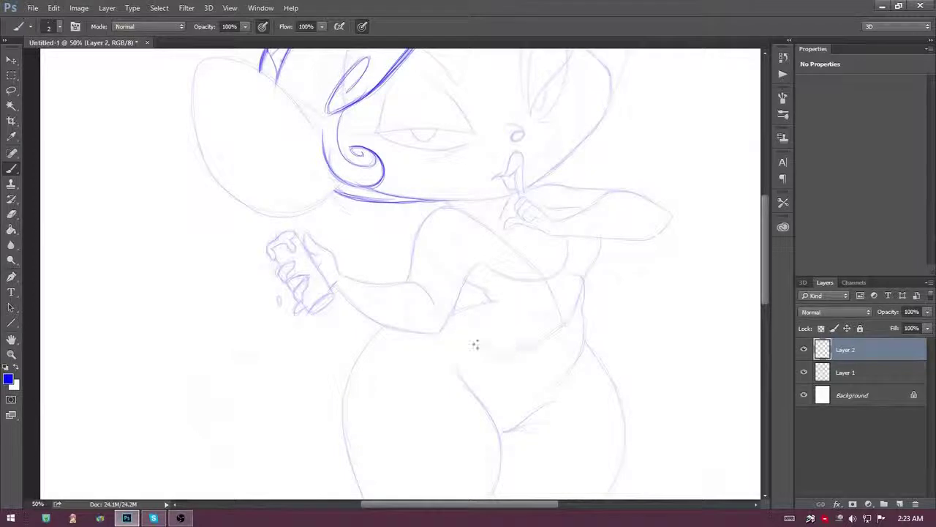
pyautogui.moveTo(567, 332); pyautogui.dragTo(453, 333)
pyautogui.moveTo(462, 226)
pyautogui.mouseDown()
pyautogui.moveTo(560, 314)
pyautogui.moveTo(482, 224)
pyautogui.mouseUp()
pyautogui.moveTo(441, 202); pyautogui.dragTo(447, 250)
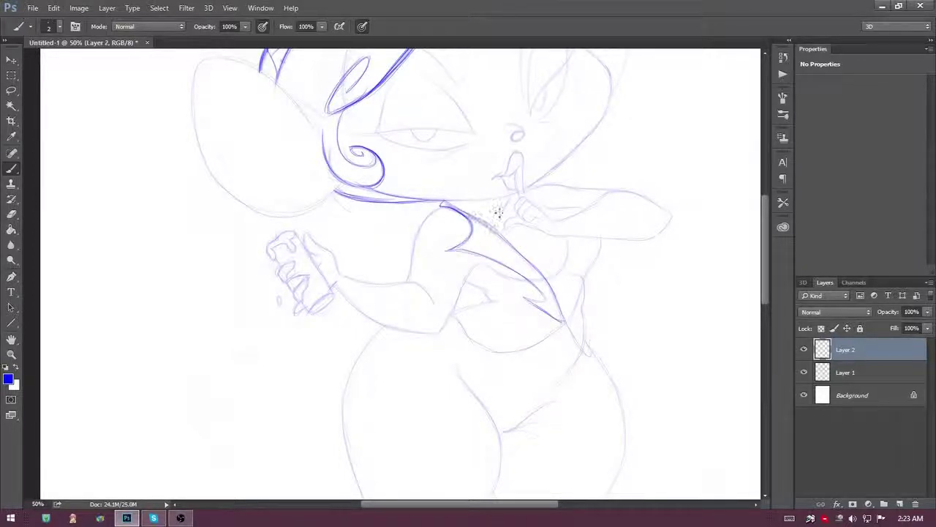
pyautogui.moveTo(500, 199); pyautogui.dragTo(505, 227)
pyautogui.moveTo(563, 235); pyautogui.dragTo(568, 316)
pyautogui.moveTo(600, 231); pyautogui.dragTo(568, 319)
pyautogui.moveTo(526, 192); pyautogui.dragTo(583, 211)
pyautogui.moveTo(594, 272); pyautogui.dragTo(565, 325)
pyautogui.moveTo(534, 286)
pyautogui.mouseDown()
pyautogui.moveTo(564, 322)
pyautogui.moveTo(539, 341)
pyautogui.moveTo(452, 314)
pyautogui.mouseUp()
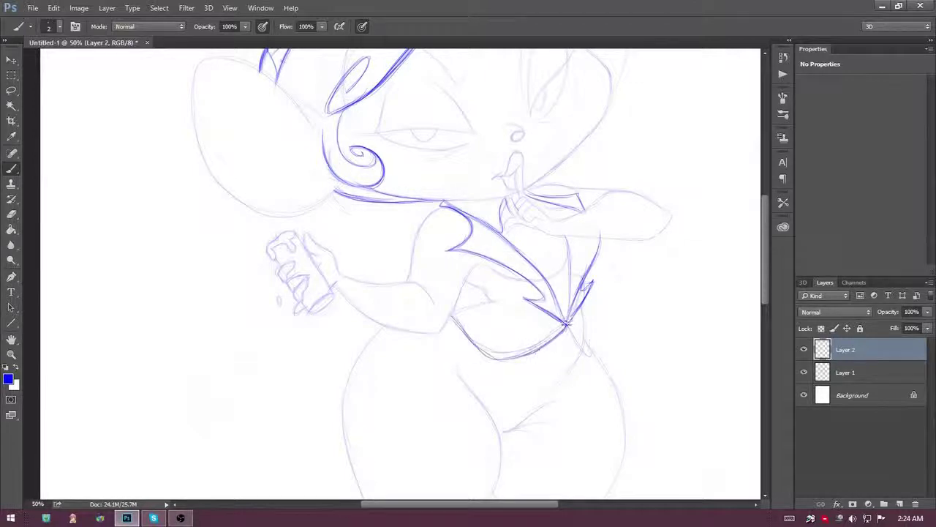
# Outline the left sleeve, erase faint lines by the hand, and add collar and chest strokes.
pyautogui.scroll(3, 437, 251)
pyautogui.moveTo(427, 264)
pyautogui.mouseDown()
pyautogui.moveTo(399, 329)
pyautogui.moveTo(439, 354)
pyautogui.mouseUp()
pyautogui.scroll(3, 578, 227)
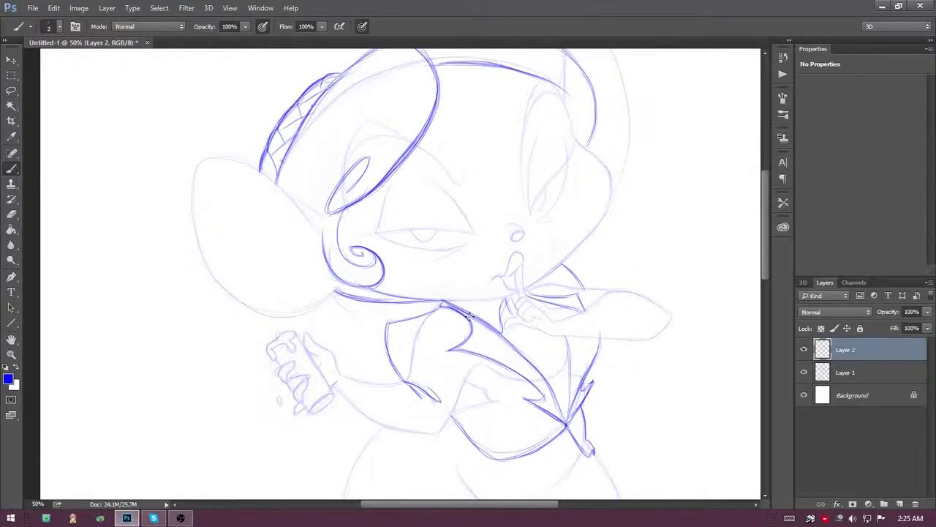
pyautogui.press('e')
pyautogui.moveTo(498, 311)
pyautogui.mouseDown()
pyautogui.moveTo(508, 325)
pyautogui.moveTo(446, 302)
pyautogui.mouseUp()
pyautogui.press('b')
pyautogui.press('e')
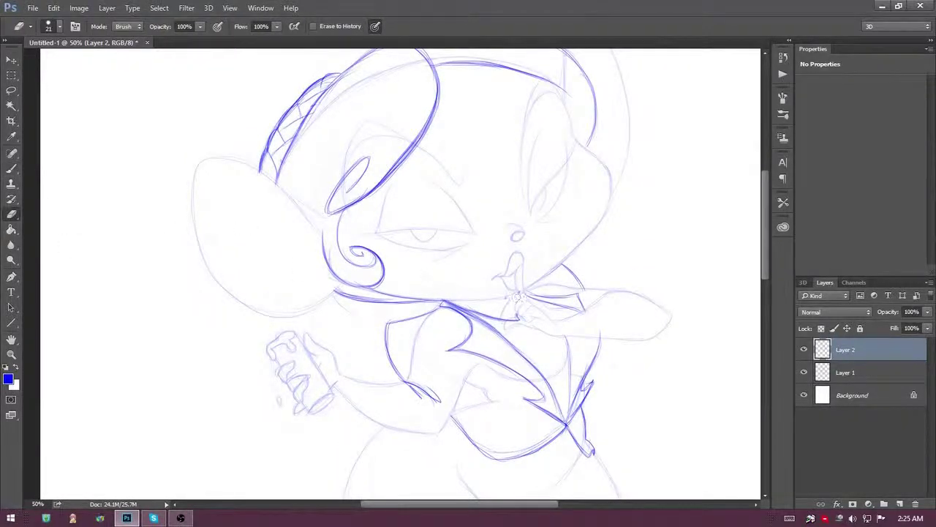
pyautogui.press('b')
pyautogui.moveTo(520, 313)
pyautogui.mouseDown()
pyautogui.moveTo(537, 330)
pyautogui.moveTo(556, 323)
pyautogui.moveTo(569, 382)
pyautogui.moveTo(604, 366)
pyautogui.moveTo(619, 337)
pyautogui.mouseUp()
pyautogui.moveTo(563, 319); pyautogui.dragTo(618, 349)
pyautogui.moveTo(539, 329)
pyautogui.mouseDown()
pyautogui.moveTo(555, 381)
pyautogui.moveTo(582, 375)
pyautogui.moveTo(557, 379)
pyautogui.moveTo(573, 323)
pyautogui.mouseUp()
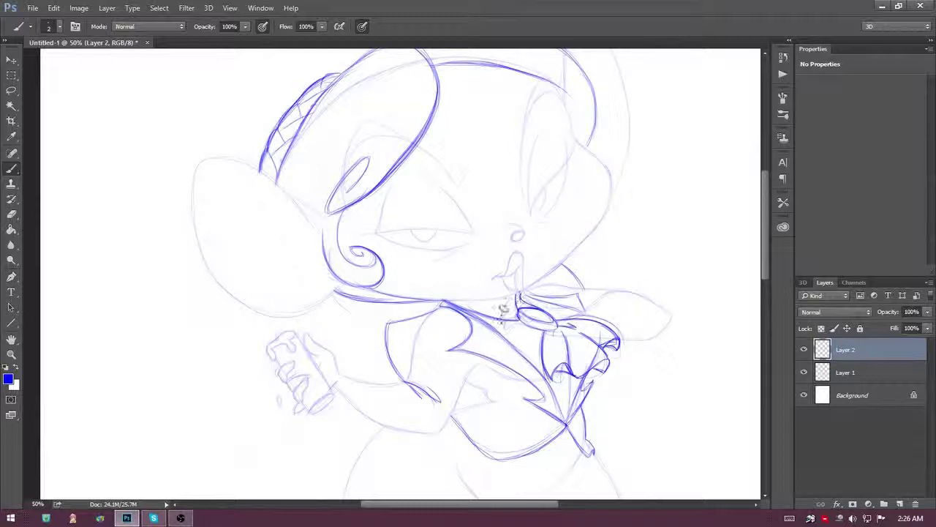
# Draw collar ruffles, the lapel edge, lower and right vest edges, and darken the collar ring.
pyautogui.moveTo(518, 289); pyautogui.dragTo(576, 313)
pyautogui.moveTo(518, 288); pyautogui.dragTo(565, 307)
pyautogui.moveTo(449, 350); pyautogui.dragTo(545, 399)
pyautogui.scroll(-5, 455, 274)
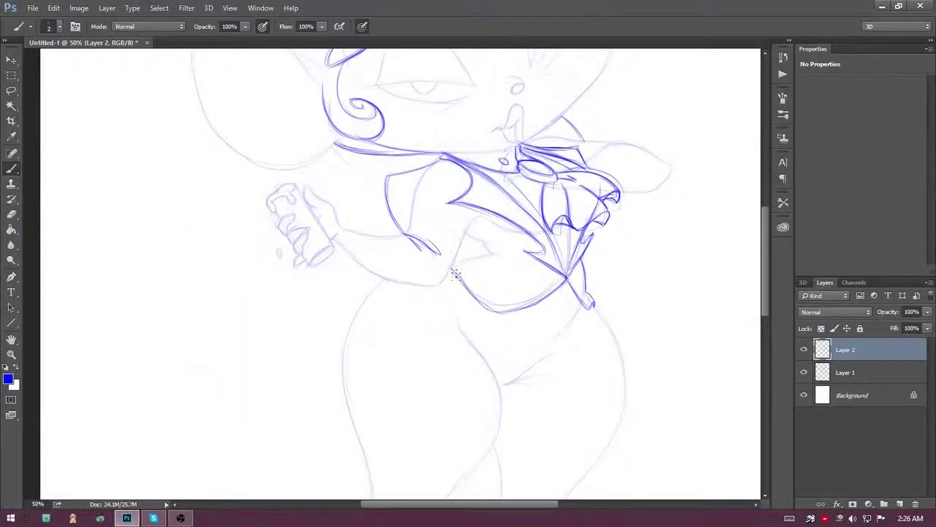
pyautogui.moveTo(550, 294)
pyautogui.mouseDown()
pyautogui.moveTo(480, 350)
pyautogui.moveTo(410, 302)
pyautogui.mouseUp()
pyautogui.moveTo(599, 316); pyautogui.dragTo(614, 330)
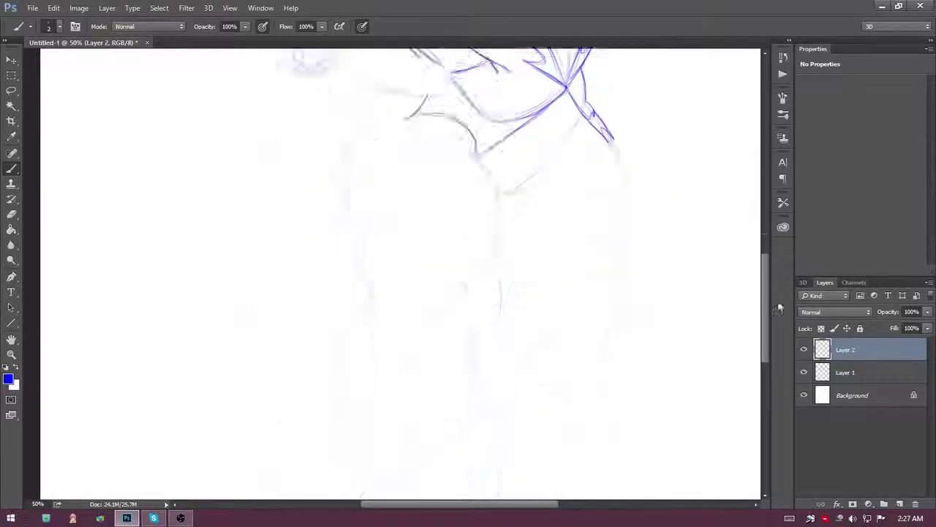
pyautogui.moveTo(523, 165); pyautogui.dragTo(550, 168)
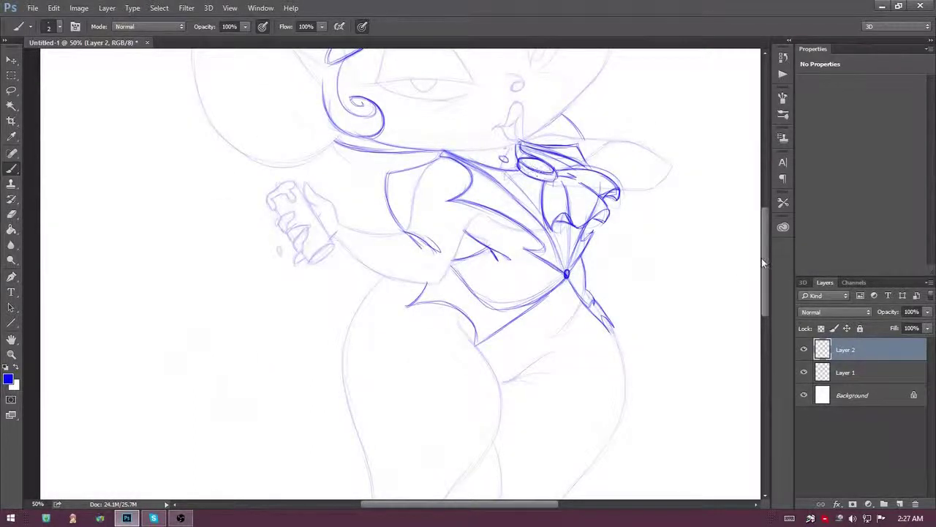
pyautogui.scroll(2, 762, 261)
# Zoom out and sketch the left outer line, right leg and a ground line at the bottom.
pyautogui.scroll(-3, 763, 262)
pyautogui.hotkey('ctrl', '-')
pyautogui.scroll(-2, 741, 328)
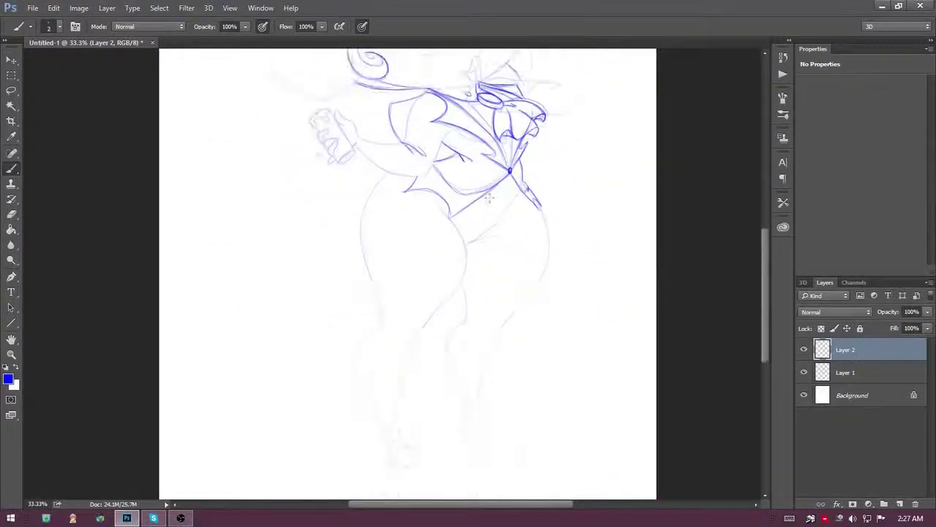
pyautogui.moveTo(358, 177); pyautogui.dragTo(311, 370)
pyautogui.scroll(-1, 330, 441)
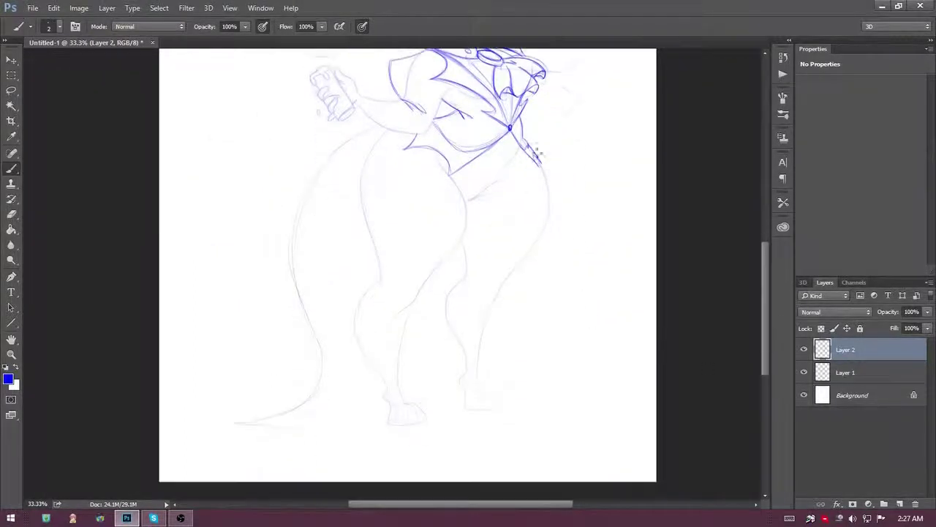
pyautogui.moveTo(544, 350); pyautogui.dragTo(573, 414)
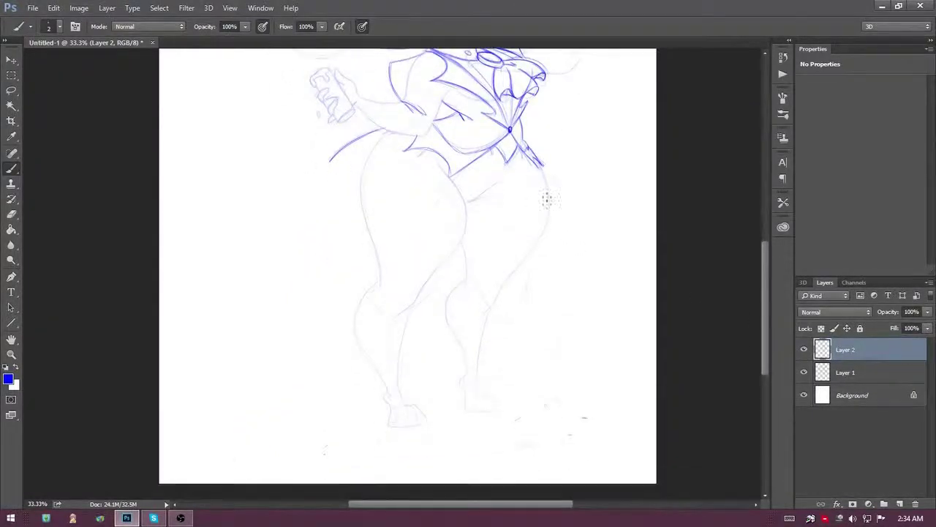
pyautogui.moveTo(556, 414); pyautogui.dragTo(375, 433)
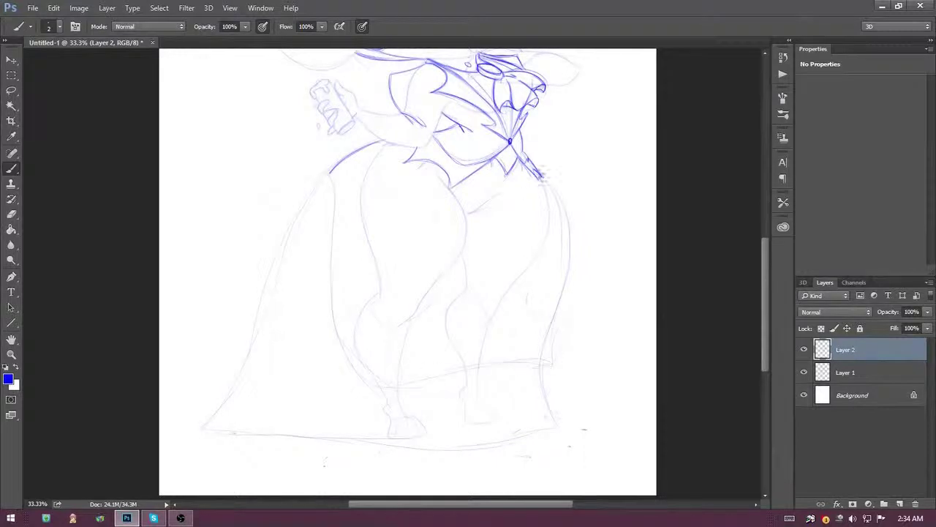
# Erase faint lower strokes, then redraw the skirt's left edge, hem, legs and right contour.
pyautogui.click(11, 214)
pyautogui.moveTo(332, 207); pyautogui.dragTo(522, 359)
pyautogui.press('b')
pyautogui.moveTo(312, 192); pyautogui.dragTo(263, 342)
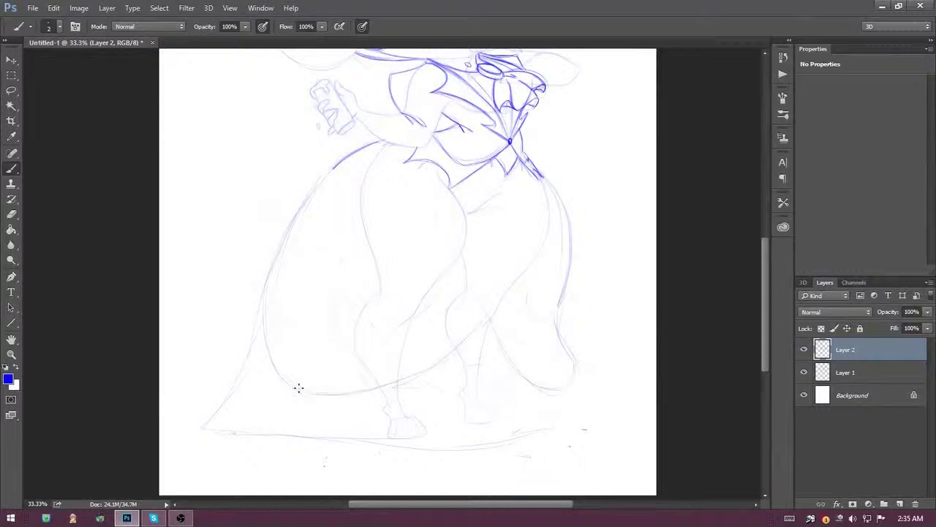
pyautogui.moveTo(217, 422); pyautogui.dragTo(357, 440)
pyautogui.moveTo(504, 374); pyautogui.dragTo(538, 438)
pyautogui.moveTo(401, 398); pyautogui.dragTo(423, 449)
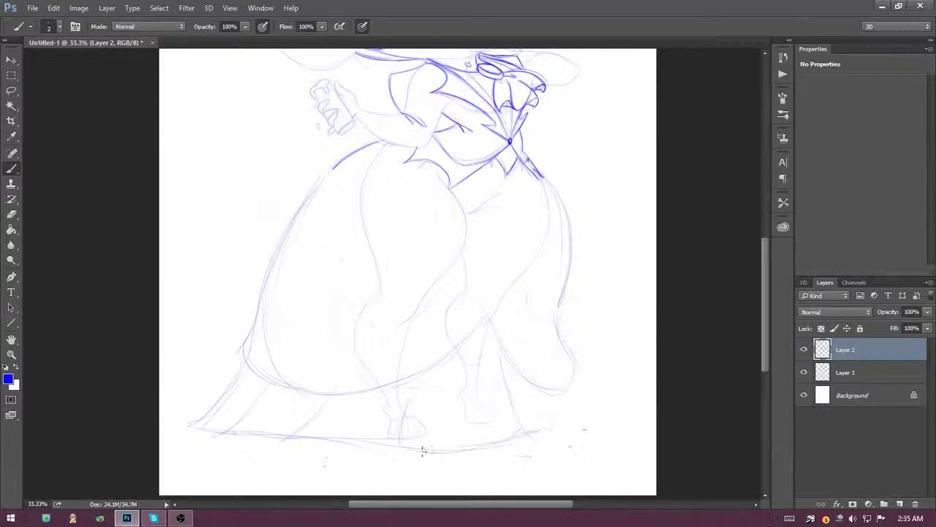
pyautogui.moveTo(557, 430); pyautogui.dragTo(613, 422)
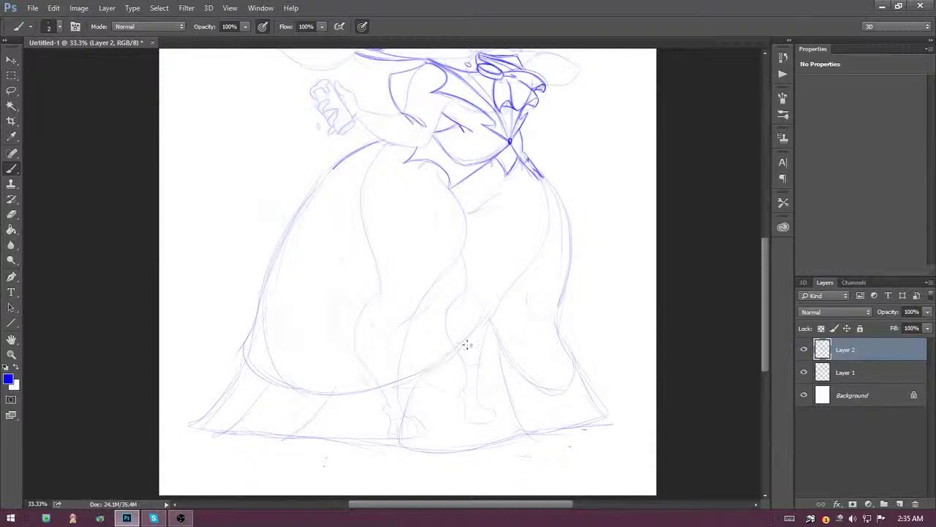
pyautogui.moveTo(494, 329); pyautogui.dragTo(581, 375)
pyautogui.moveTo(550, 379); pyautogui.dragTo(555, 308)
pyautogui.moveTo(538, 173)
pyautogui.mouseDown()
pyautogui.moveTo(548, 318)
pyautogui.moveTo(568, 343)
pyautogui.mouseUp()
# Erase old lower dress strokes and draw the skirt front curves, right gown edge, folds and hem.
pyautogui.click(11, 214)
pyautogui.moveTo(581, 376); pyautogui.dragTo(556, 328)
pyautogui.moveTo(512, 362); pyautogui.dragTo(282, 343)
pyautogui.press('b')
pyautogui.moveTo(559, 313)
pyautogui.mouseDown()
pyautogui.moveTo(520, 356)
pyautogui.moveTo(420, 340)
pyautogui.mouseUp()
pyautogui.moveTo(252, 336)
pyautogui.mouseDown()
pyautogui.moveTo(351, 292)
pyautogui.moveTo(504, 363)
pyautogui.mouseUp()
pyautogui.moveTo(556, 311); pyautogui.dragTo(613, 416)
pyautogui.moveTo(528, 435); pyautogui.dragTo(611, 415)
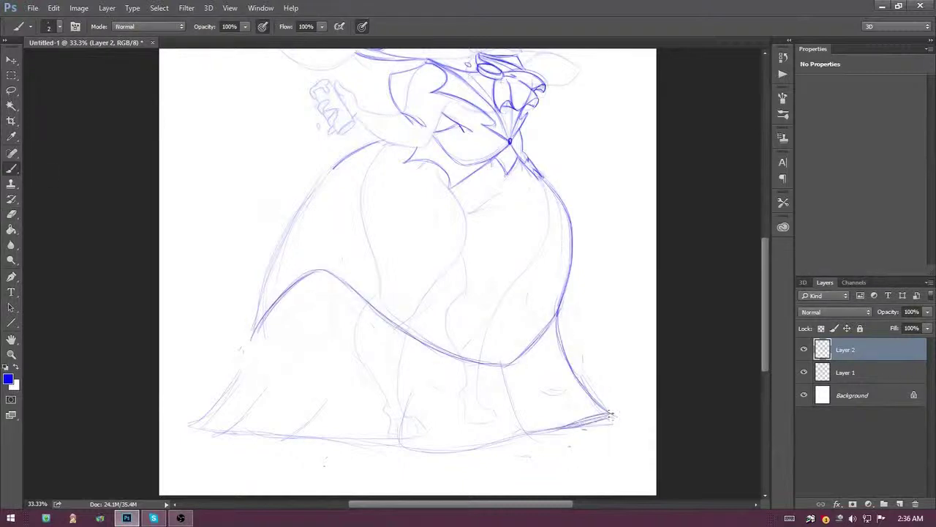
pyautogui.moveTo(460, 359); pyautogui.dragTo(446, 450)
pyautogui.moveTo(512, 363); pyautogui.dragTo(537, 421)
pyautogui.moveTo(446, 450); pyautogui.dragTo(559, 423)
pyautogui.moveTo(454, 361); pyautogui.dragTo(547, 330)
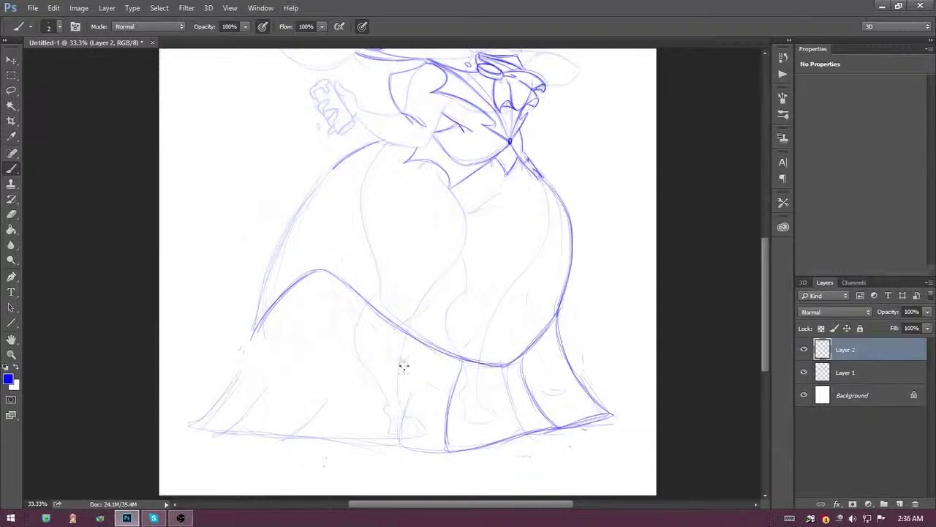
# Draw the left dress contour and inner fold lines, undoing and redrawing them into the hem.
pyautogui.moveTo(265, 319); pyautogui.dragTo(198, 422)
pyautogui.moveTo(291, 306)
pyautogui.mouseDown()
pyautogui.moveTo(228, 435)
pyautogui.moveTo(329, 437)
pyautogui.mouseUp()
pyautogui.moveTo(357, 307); pyautogui.dragTo(314, 437)
pyautogui.moveTo(316, 436); pyautogui.dragTo(381, 449)
pyautogui.hotkey('ctrl', 'z')
pyautogui.hotkey('ctrl', 'z')
pyautogui.moveTo(383, 331); pyautogui.dragTo(344, 413)
pyautogui.moveTo(343, 435)
pyautogui.mouseDown()
pyautogui.moveTo(448, 450)
pyautogui.moveTo(348, 438)
pyautogui.mouseUp()
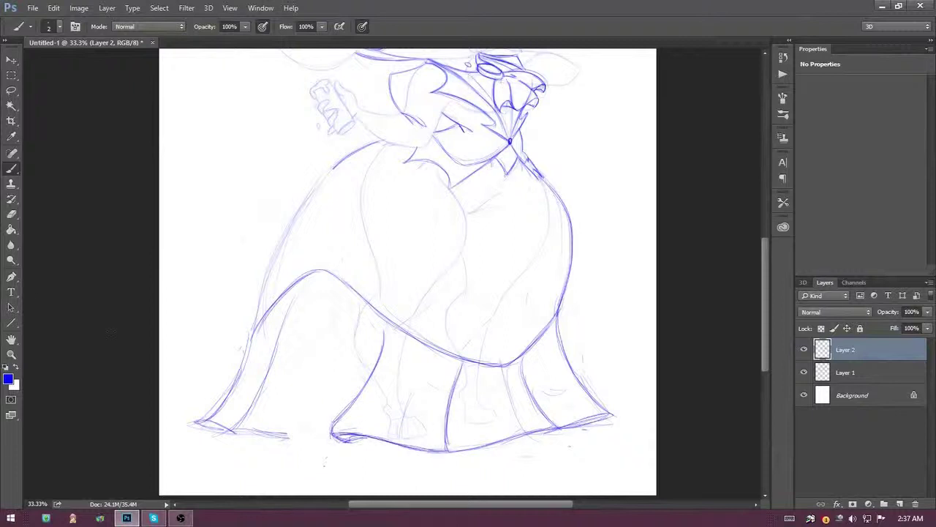
pyautogui.hotkey('ctrl', 'alt', 'z')
pyautogui.hotkey('ctrl', 'alt', 'z')
pyautogui.moveTo(367, 319)
pyautogui.mouseDown()
pyautogui.moveTo(339, 437)
pyautogui.moveTo(246, 432)
pyautogui.mouseUp()
# Redraw the left skirt line and hem, and darken the left outer skirt outline.
pyautogui.press('e')
pyautogui.press('b')
pyautogui.moveTo(333, 433)
pyautogui.mouseDown()
pyautogui.moveTo(245, 430)
pyautogui.moveTo(293, 330)
pyautogui.mouseUp()
pyautogui.scroll(1, 251, 358)
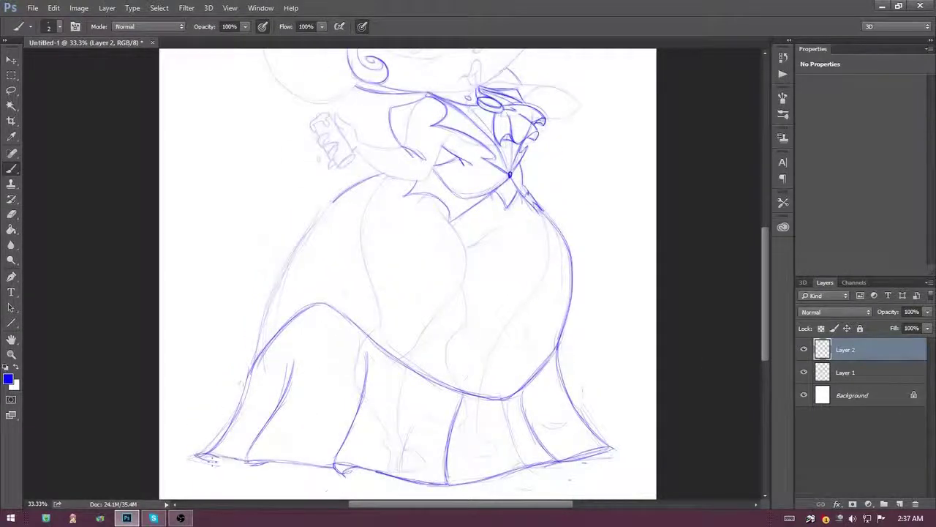
pyautogui.moveTo(202, 452)
pyautogui.mouseDown()
pyautogui.moveTo(269, 341)
pyautogui.moveTo(341, 321)
pyautogui.mouseUp()
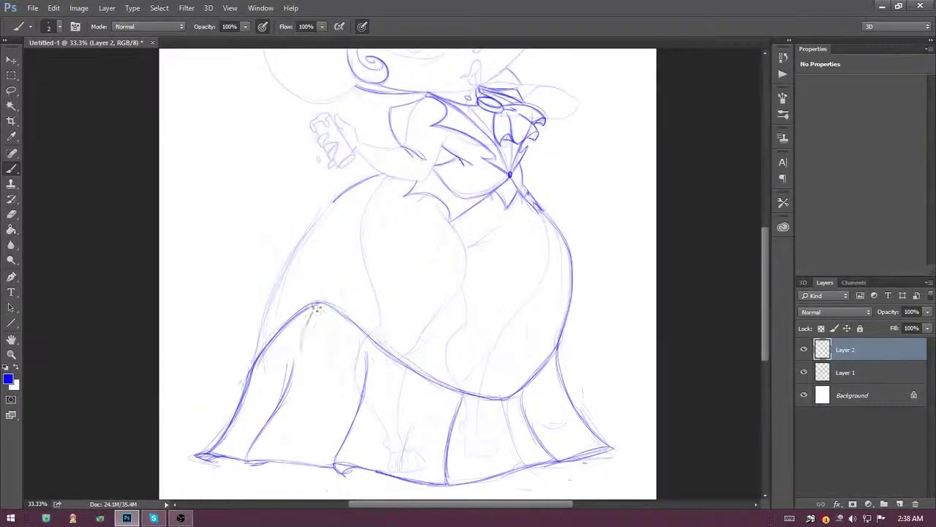
pyautogui.moveTo(765, 342); pyautogui.dragTo(765, 324)
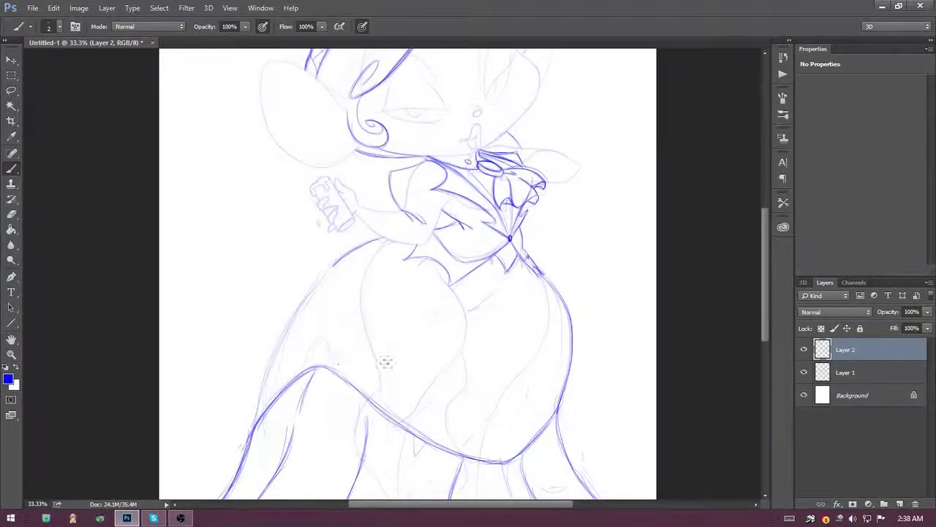
# Add a zigzag skirt ruffle, retrace the left body outline and draw a large belly oval.
pyautogui.moveTo(333, 372)
pyautogui.mouseDown()
pyautogui.moveTo(319, 341)
pyautogui.moveTo(391, 368)
pyautogui.moveTo(423, 438)
pyautogui.mouseUp()
pyautogui.moveTo(300, 357)
pyautogui.mouseDown()
pyautogui.moveTo(252, 421)
pyautogui.moveTo(322, 365)
pyautogui.moveTo(348, 253)
pyautogui.mouseUp()
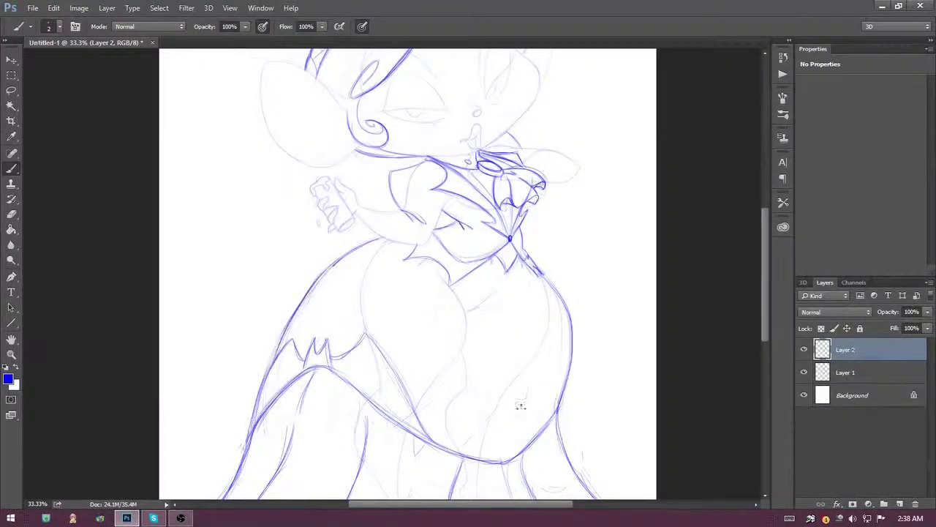
pyautogui.moveTo(764, 320); pyautogui.dragTo(765, 339)
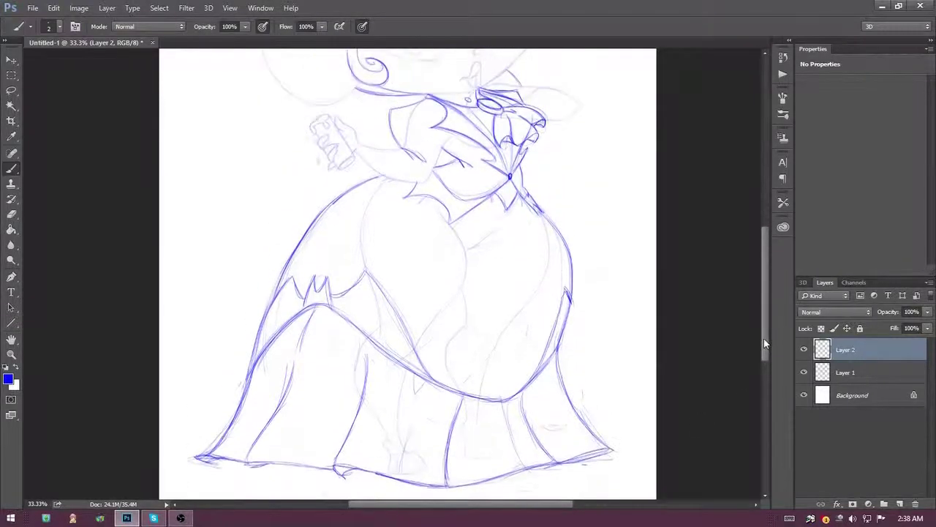
pyautogui.moveTo(439, 236)
pyautogui.mouseDown()
pyautogui.moveTo(422, 272)
pyautogui.moveTo(443, 384)
pyautogui.mouseUp()
pyautogui.moveTo(512, 212); pyautogui.dragTo(560, 322)
pyautogui.moveTo(470, 205); pyautogui.dragTo(423, 281)
pyautogui.moveTo(361, 268)
pyautogui.mouseDown()
pyautogui.moveTo(328, 292)
pyautogui.moveTo(322, 272)
pyautogui.mouseUp()
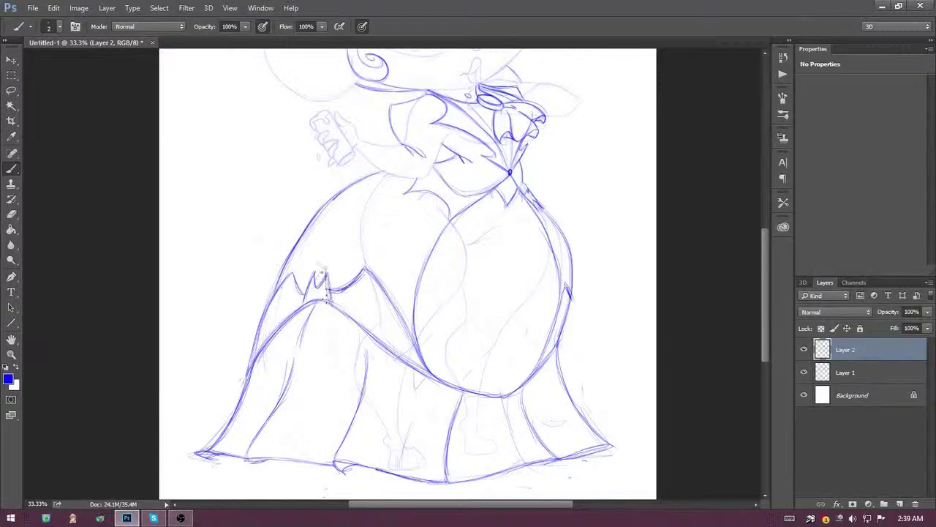
# Erase parts of the belly oval's sides and add thin strokes across the belly.
pyautogui.scroll(4, 494, 259)
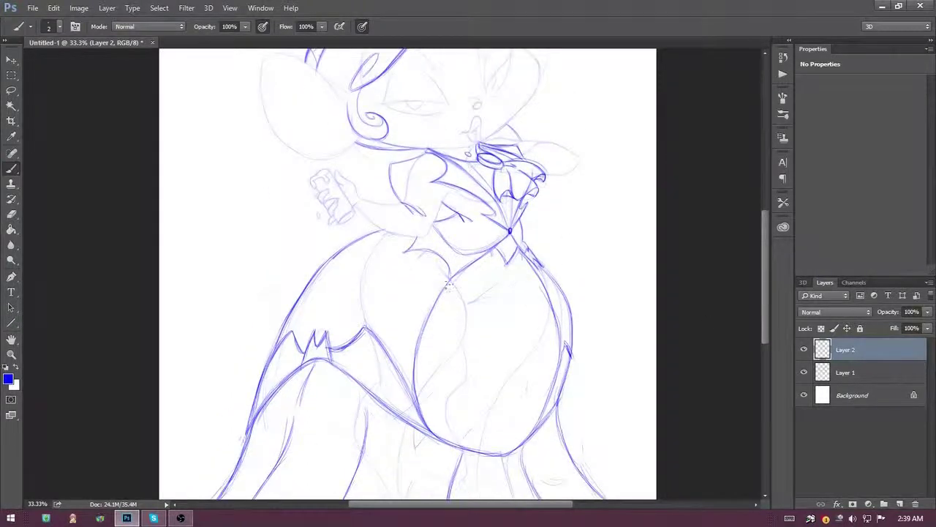
pyautogui.press('e')
pyautogui.moveTo(414, 399); pyautogui.dragTo(455, 284)
pyautogui.moveTo(557, 354); pyautogui.dragTo(536, 276)
pyautogui.press('b')
pyautogui.moveTo(490, 249); pyautogui.dragTo(437, 330)
pyautogui.moveTo(504, 256)
pyautogui.mouseDown()
pyautogui.moveTo(512, 362)
pyautogui.moveTo(553, 337)
pyautogui.mouseUp()
pyautogui.moveTo(462, 386); pyautogui.dragTo(446, 431)
pyautogui.moveTo(512, 423); pyautogui.dragTo(504, 452)
# Add further strokes along the lower-left side of the skirt.
pyautogui.scroll(-3, 769, 344)
pyautogui.scroll(2, 768, 344)
pyautogui.scroll(2, 768, 344)
pyautogui.scroll(-3, 769, 336)
pyautogui.moveTo(292, 355); pyautogui.dragTo(249, 461)
pyautogui.moveTo(281, 424); pyautogui.dragTo(249, 462)
pyautogui.moveTo(369, 345); pyautogui.dragTo(344, 468)
pyautogui.scroll(4, 766, 310)
pyautogui.scroll(2, 767, 310)
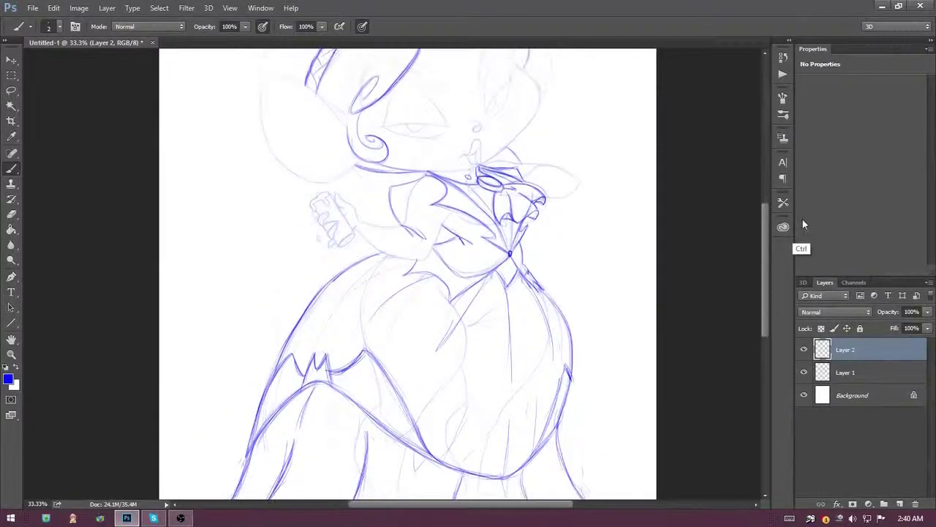
# On a new Layer 3, draw clean upper-arm lines and a V-shaped sleeve fold.
pyautogui.hotkey('ctrl', '+')
pyautogui.hotkey('ctrl', 'shift', 'alt', 'n')
pyautogui.moveTo(344, 213); pyautogui.dragTo(365, 316)
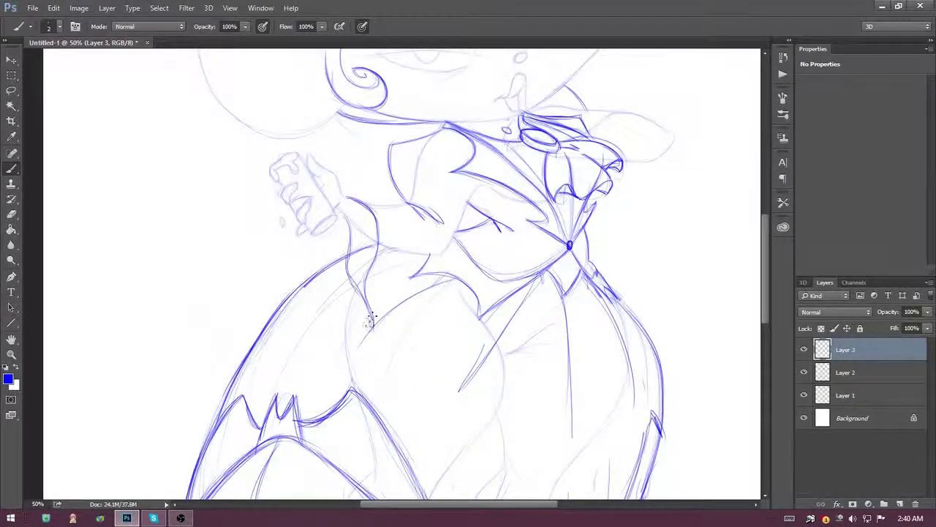
pyautogui.moveTo(350, 197)
pyautogui.mouseDown()
pyautogui.moveTo(408, 210)
pyautogui.moveTo(395, 229)
pyautogui.mouseUp()
pyautogui.moveTo(343, 224); pyautogui.dragTo(371, 328)
# Add a stroke toward the bodice and fade Layer 2 to about 87% opacity.
pyautogui.moveTo(372, 327)
pyautogui.mouseDown()
pyautogui.moveTo(421, 262)
pyautogui.moveTo(442, 250)
pyautogui.mouseUp()
pyautogui.click(845, 372)
pyautogui.moveTo(927, 312); pyautogui.dragTo(869, 325)
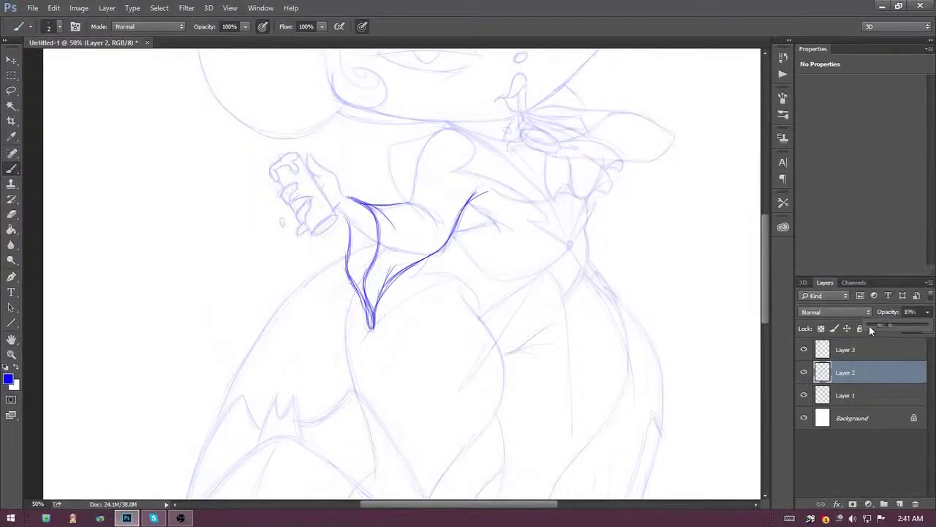
pyautogui.click(845, 349)
# Ink the right sleeve's outer and inner edges and the right collar strokes on Layer 3.
pyautogui.moveTo(766, 296); pyautogui.dragTo(766, 278)
pyautogui.moveTo(556, 208); pyautogui.dragTo(559, 278)
pyautogui.moveTo(555, 233); pyautogui.dragTo(562, 315)
pyautogui.moveTo(556, 208); pyautogui.dragTo(607, 187)
pyautogui.moveTo(662, 221)
pyautogui.mouseDown()
pyautogui.moveTo(585, 325)
pyautogui.moveTo(660, 217)
pyautogui.moveTo(561, 318)
pyautogui.mouseUp()
pyautogui.press('e')
pyautogui.press('b')
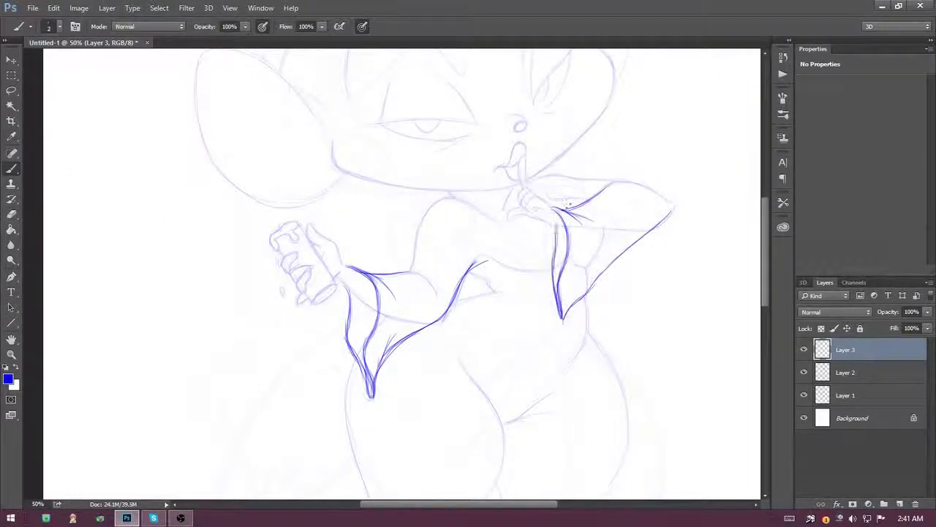
# Add a new Layer 4 above the dress-lines layer and enlarge the brush.
pyautogui.click(849, 372)
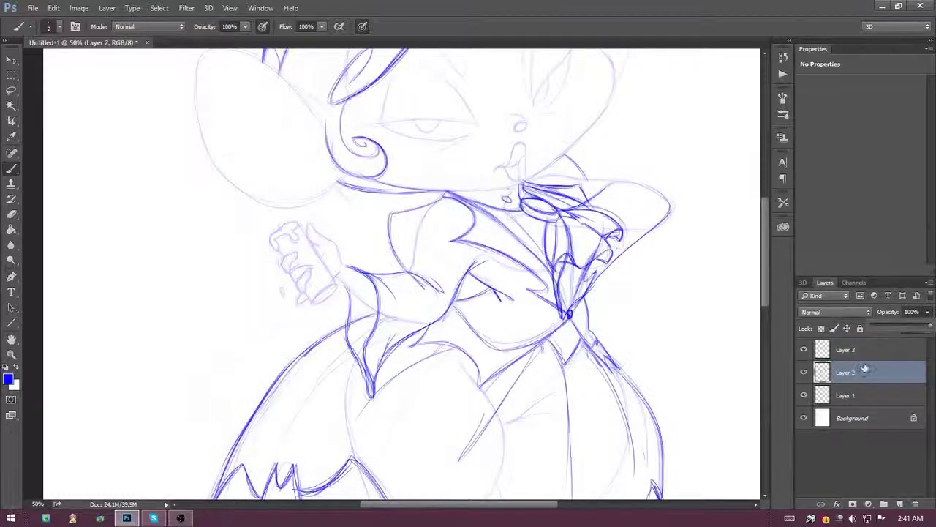
pyautogui.click(899, 504)
pyautogui.rightClick(50, 249)
# Paint white over the collar and shoulder lines and hide the extra sketch layers.
pyautogui.press('x')
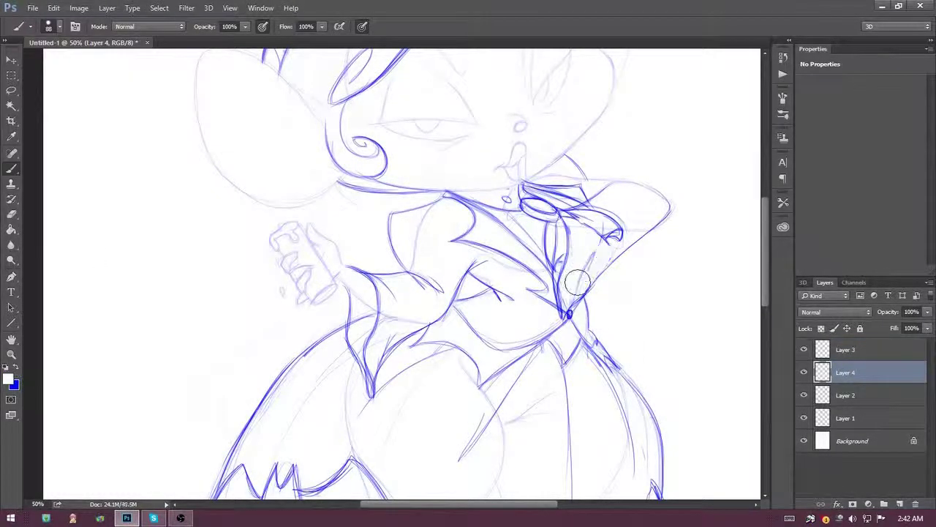
pyautogui.moveTo(577, 283); pyautogui.dragTo(593, 220)
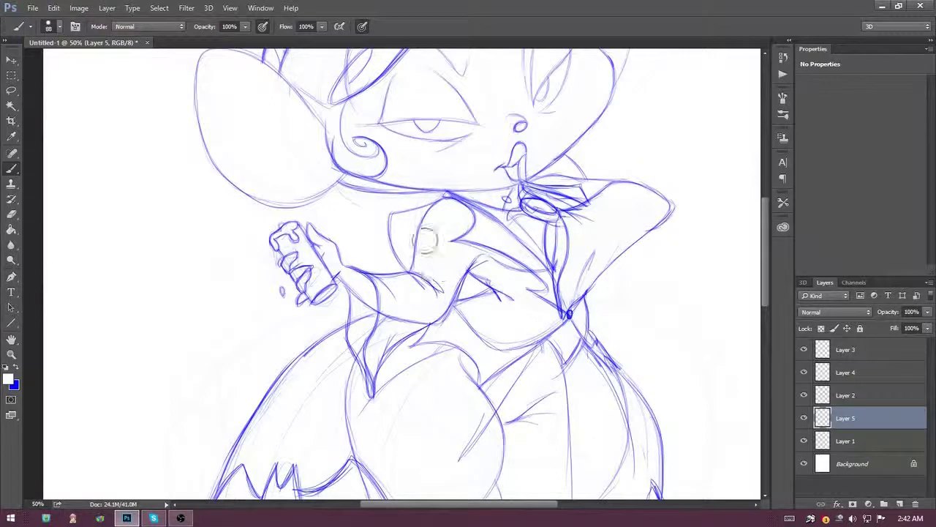
pyautogui.moveTo(428, 278); pyautogui.dragTo(436, 216)
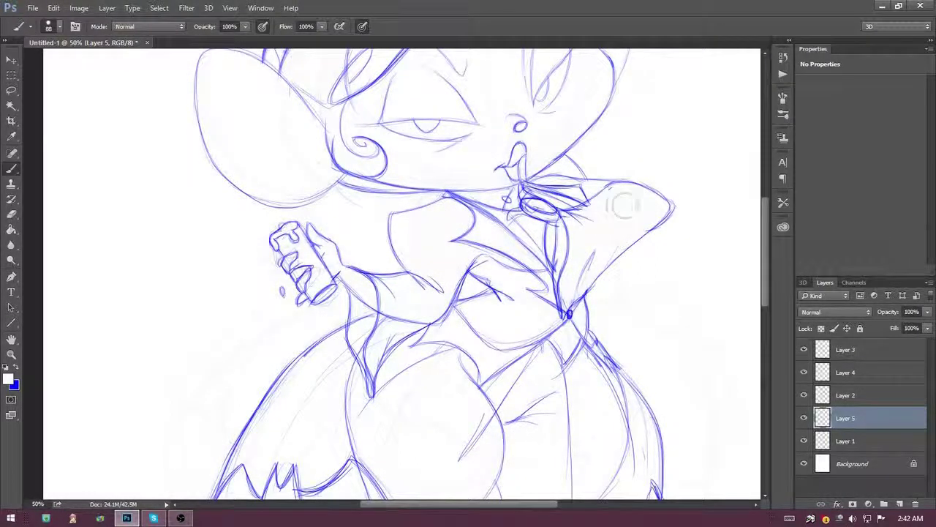
pyautogui.moveTo(804, 417); pyautogui.dragTo(804, 373)
# With a 2 px blue brush on Layer 3, draw the finger raised to her lips.
pyautogui.click(849, 350)
pyautogui.press('x')
pyautogui.click(59, 26)
pyautogui.doubleClick(31, 117)
pyautogui.click(848, 440)
pyautogui.click(849, 350)
pyautogui.moveTo(521, 155); pyautogui.dragTo(535, 207)
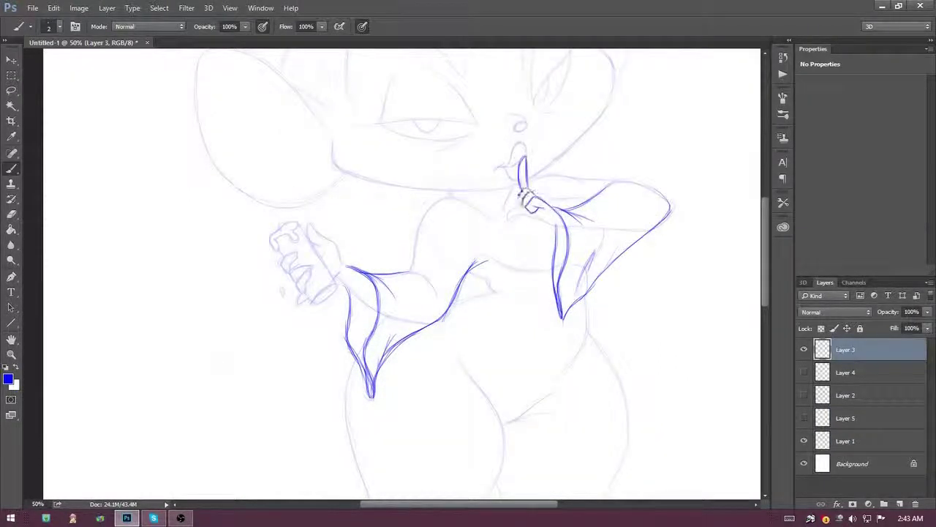
# Cover the blue scribble near the neck in white on the touch-up layer.
pyautogui.click(16, 368)
pyautogui.click(59, 26)
pyautogui.press('Return')
pyautogui.moveTo(542, 219)
pyautogui.mouseDown()
pyautogui.moveTo(531, 205)
pyautogui.moveTo(538, 215)
pyautogui.mouseUp()
pyautogui.moveTo(520, 183)
pyautogui.mouseDown()
pyautogui.moveTo(534, 209)
pyautogui.moveTo(556, 220)
pyautogui.mouseUp()
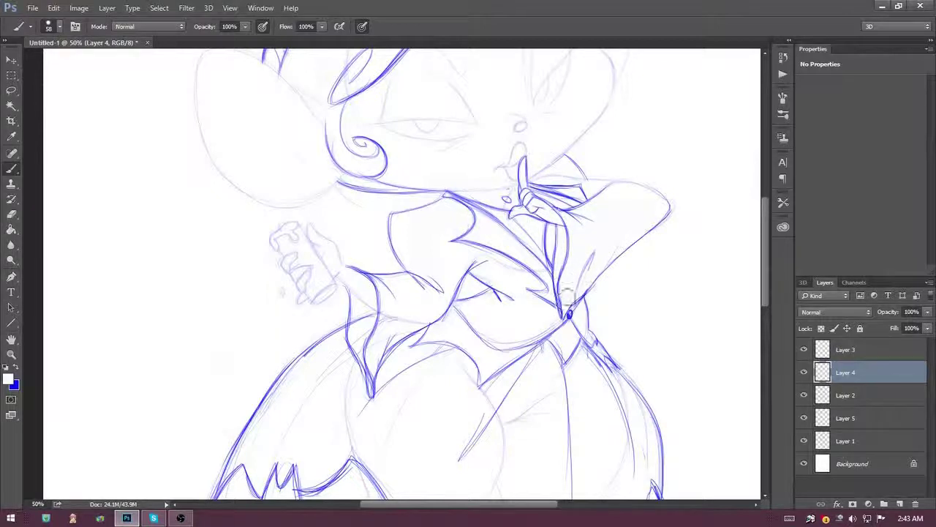
# On Layer 5, paint white over stray sketch lines on the lower body down to the hem.
pyautogui.click(859, 440)
pyautogui.click(859, 418)
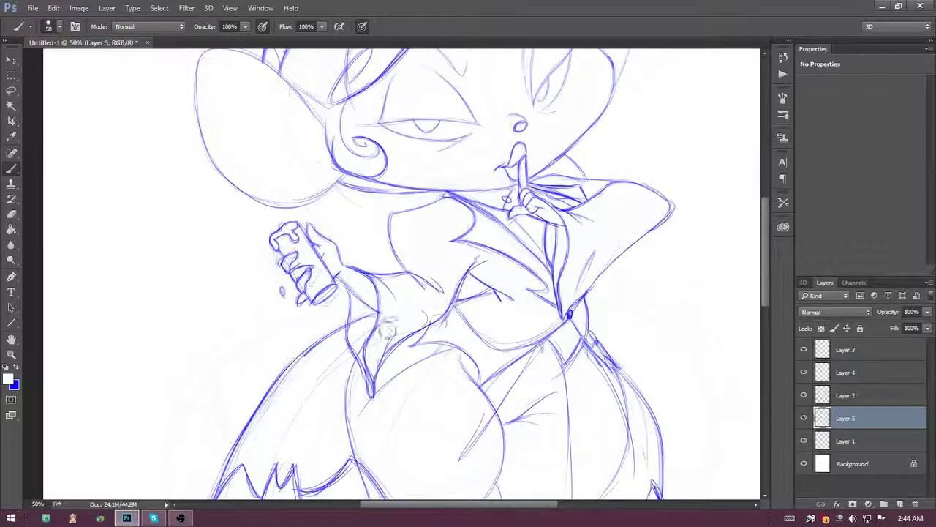
pyautogui.moveTo(365, 322); pyautogui.dragTo(351, 468)
pyautogui.moveTo(504, 358); pyautogui.dragTo(461, 461)
pyautogui.moveTo(585, 315); pyautogui.dragTo(629, 454)
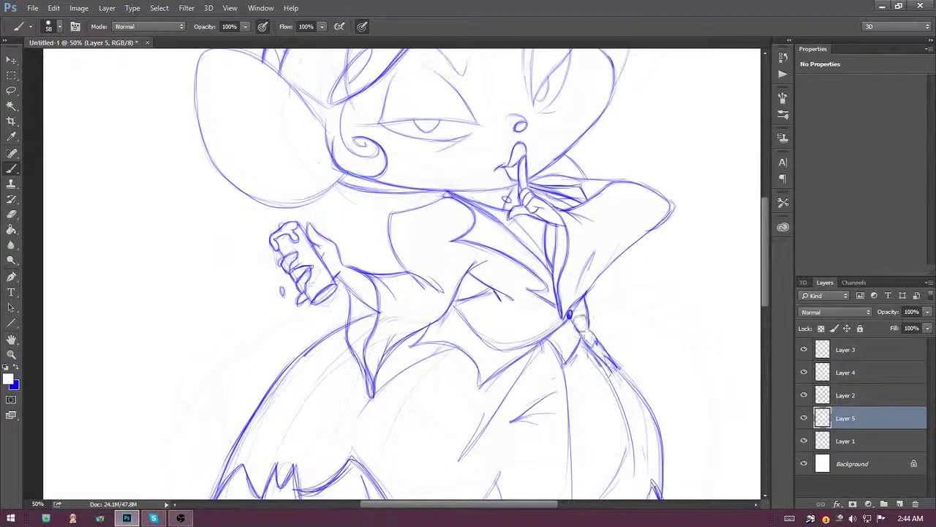
pyautogui.scroll(-3, 772, 298)
pyautogui.scroll(-5, 772, 298)
pyautogui.moveTo(366, 227); pyautogui.dragTo(395, 476)
pyautogui.moveTo(483, 329); pyautogui.dragTo(527, 461)
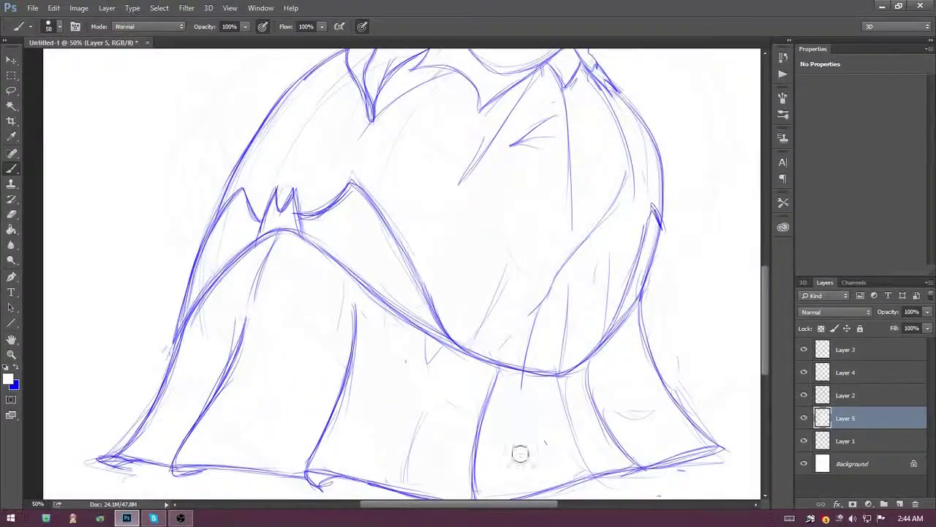
pyautogui.scroll(3, 561, 243)
pyautogui.moveTo(562, 243); pyautogui.dragTo(585, 344)
pyautogui.scroll(12, 765, 287)
pyautogui.scroll(-3, 764, 287)
# Select Layer 3 and set the brush size to 2 px.
pyautogui.click(844, 350)
pyautogui.click(58, 27)
pyautogui.write('2')
pyautogui.press('Return')
# Ink the ear swirl, cheek, outer ear, left eyelids and brow line.
pyautogui.moveTo(344, 231)
pyautogui.mouseDown()
pyautogui.moveTo(370, 228)
pyautogui.moveTo(212, 140)
pyautogui.moveTo(270, 292)
pyautogui.moveTo(344, 269)
pyautogui.mouseUp()
pyautogui.moveTo(387, 207)
pyautogui.mouseDown()
pyautogui.moveTo(479, 215)
pyautogui.moveTo(380, 214)
pyautogui.mouseUp()
pyautogui.moveTo(476, 211)
pyautogui.mouseDown()
pyautogui.moveTo(447, 166)
pyautogui.moveTo(472, 208)
pyautogui.mouseUp()
pyautogui.moveTo(386, 166); pyautogui.dragTo(380, 212)
pyautogui.moveTo(463, 191); pyautogui.dragTo(462, 170)
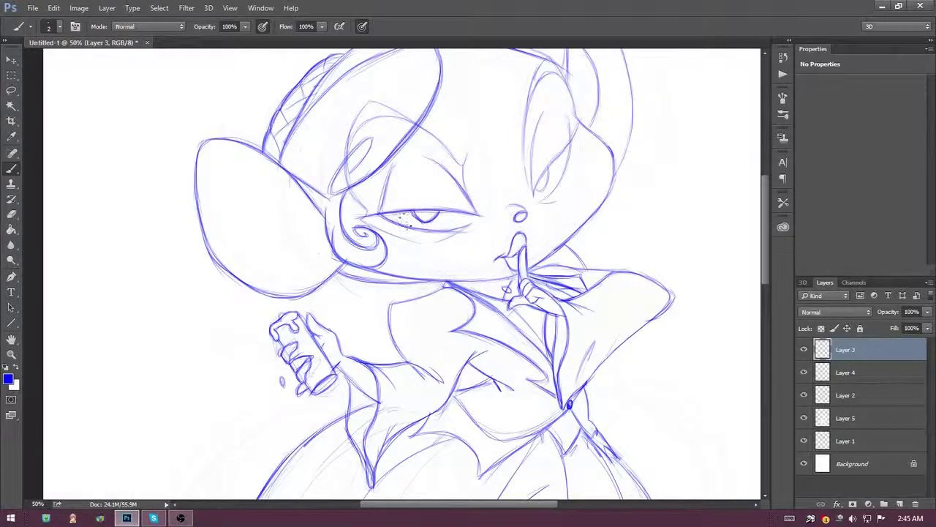
# Ink the right eye's outline, inner curve and lid lines.
pyautogui.moveTo(531, 192); pyautogui.dragTo(560, 155)
pyautogui.moveTo(549, 165); pyautogui.dragTo(589, 119)
pyautogui.moveTo(539, 198)
pyautogui.mouseDown()
pyautogui.moveTo(572, 139)
pyautogui.moveTo(560, 186)
pyautogui.moveTo(534, 193)
pyautogui.mouseUp()
pyautogui.moveTo(531, 153); pyautogui.dragTo(534, 196)
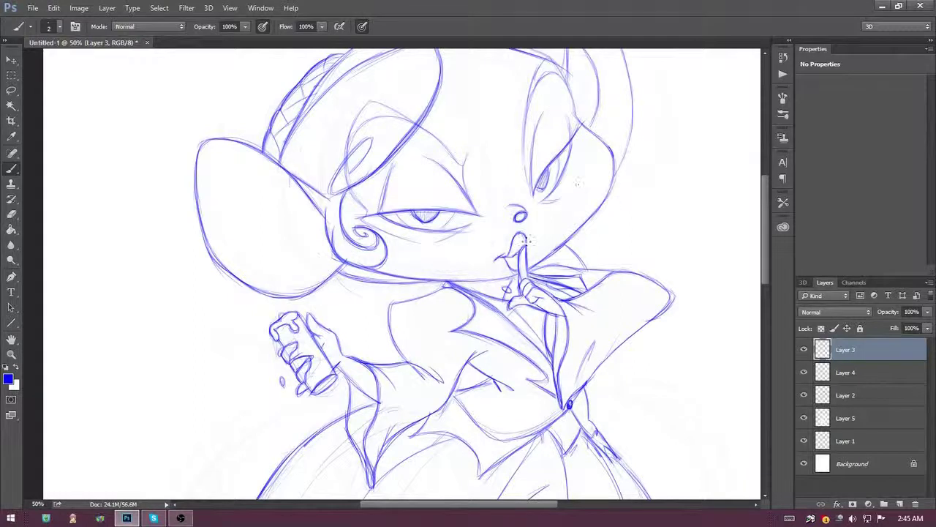
pyautogui.scroll(3, 742, 267)
pyautogui.moveTo(564, 132)
pyautogui.mouseDown()
pyautogui.moveTo(525, 202)
pyautogui.moveTo(547, 183)
pyautogui.mouseUp()
pyautogui.moveTo(594, 147); pyautogui.dragTo(556, 212)
# Finish the upper-left eye and brow contours and start hatching inside the left ear.
pyautogui.moveTo(356, 177); pyautogui.dragTo(439, 215)
pyautogui.moveTo(354, 198); pyautogui.dragTo(341, 251)
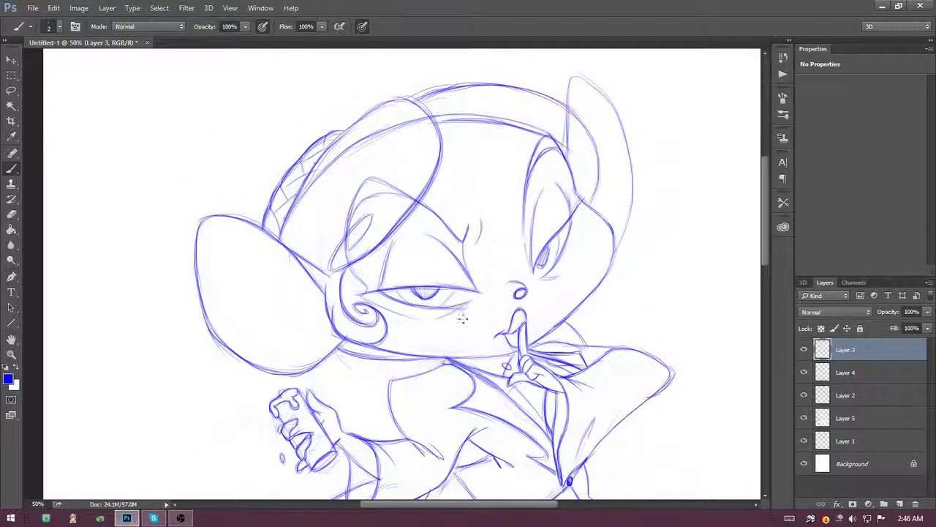
pyautogui.press('e')
pyautogui.moveTo(249, 234); pyautogui.dragTo(208, 307)
pyautogui.moveTo(315, 293); pyautogui.dragTo(248, 366)
# Hatch inside the right ear and paint out a stray sketch line in white on Layer 5.
pyautogui.moveTo(615, 95); pyautogui.dragTo(556, 241)
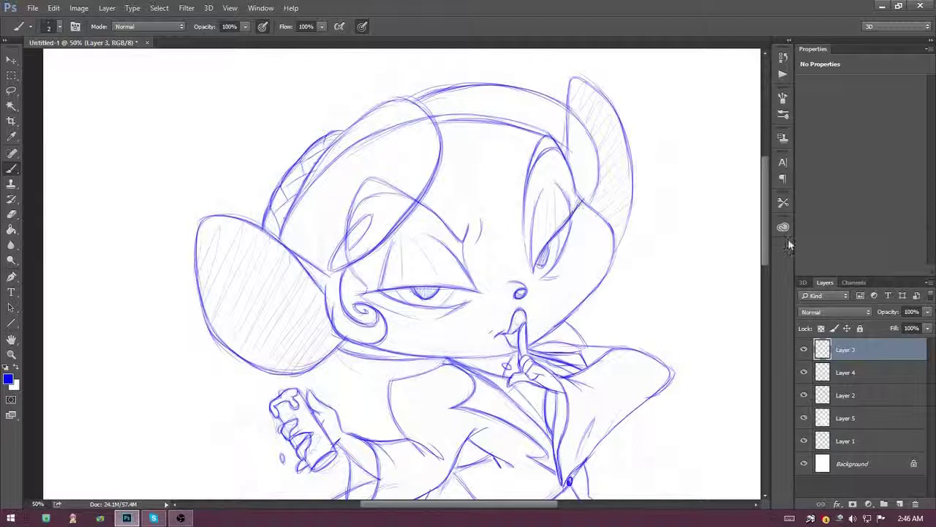
pyautogui.scroll(-3, 402, 274)
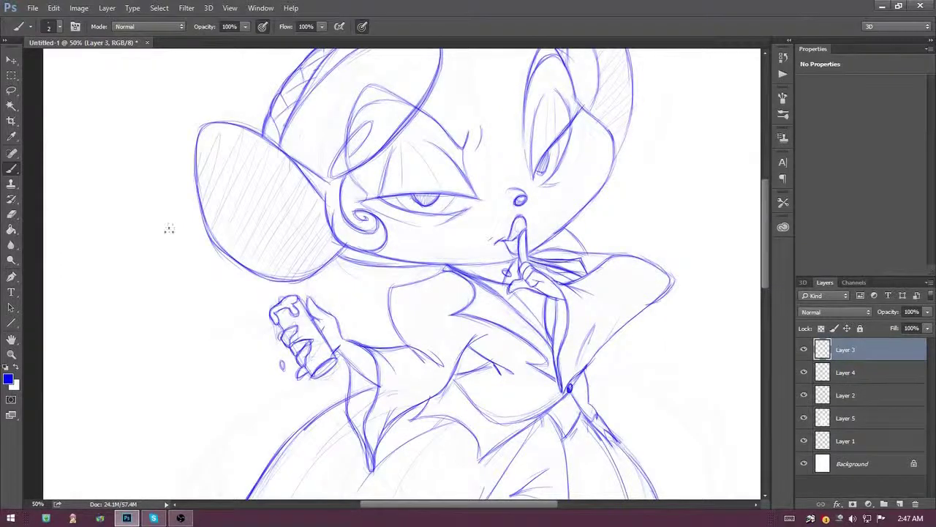
pyautogui.hotkey('alt', '[')
pyautogui.hotkey('alt', '[')
pyautogui.press('x')
pyautogui.click(48, 27)
pyautogui.moveTo(22, 63); pyautogui.dragTo(52, 63)
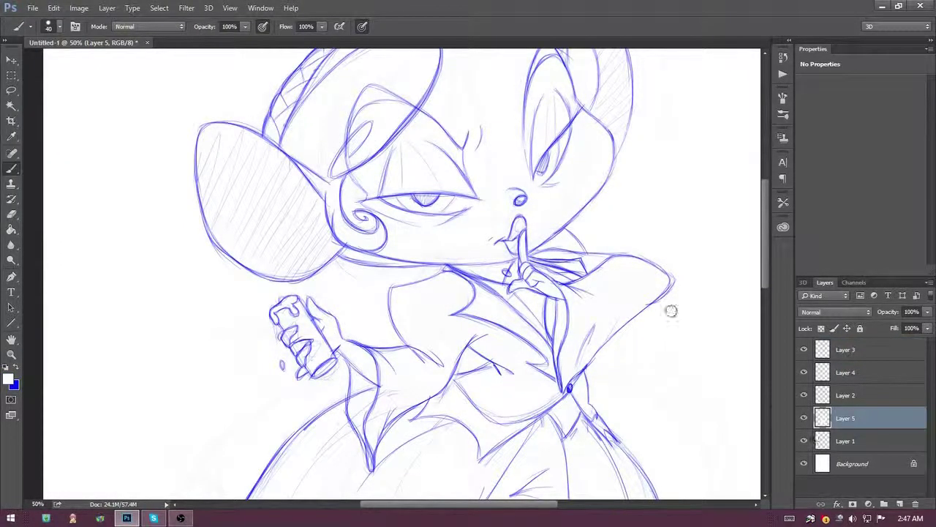
# Paint more stray sketch lines white on Layer 5, then return to blue on Layer 3.
pyautogui.hotkey('alt', ']')
pyautogui.hotkey('alt', ']')
pyautogui.hotkey('alt', ']')
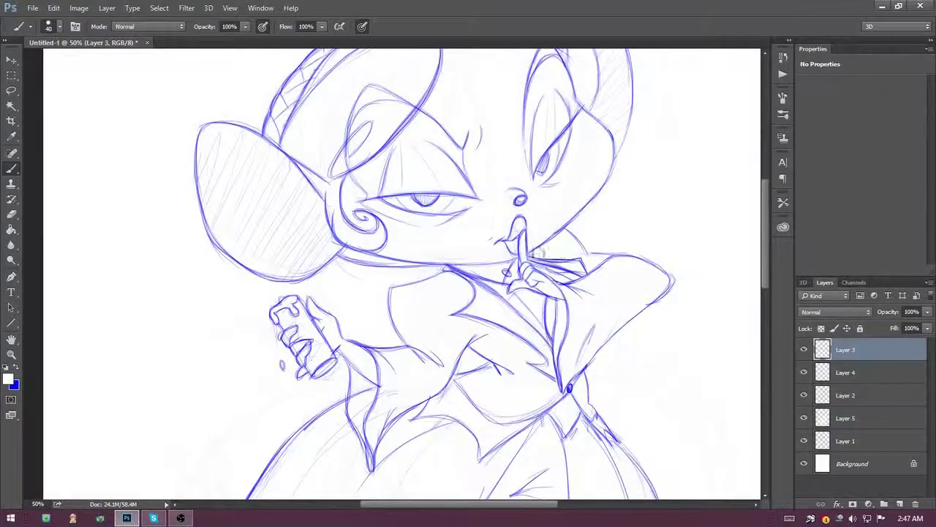
pyautogui.scroll(-2, 541, 252)
pyautogui.scroll(4, 541, 251)
pyautogui.hotkey('alt', '[')
pyautogui.hotkey('alt', '[')
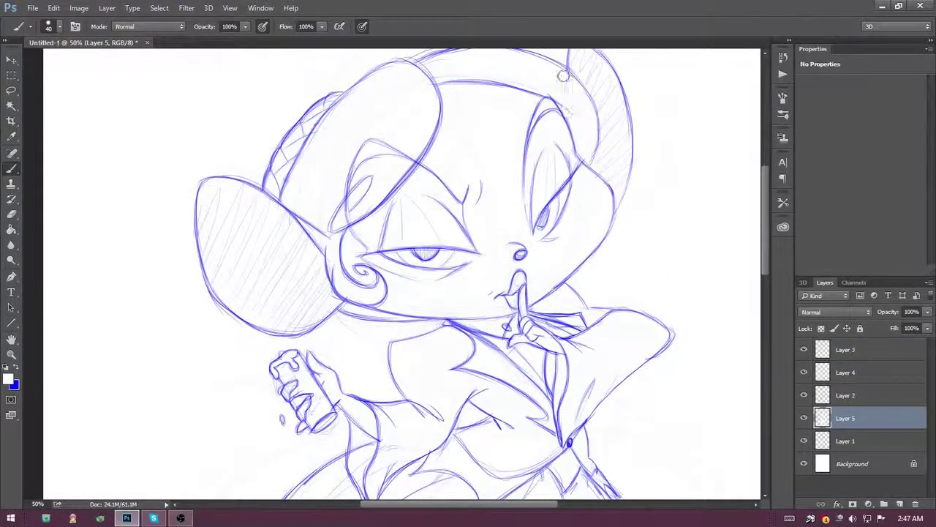
pyautogui.click(49, 26)
pyautogui.moveTo(51, 62); pyautogui.dragTo(18, 63)
pyautogui.press('x')
pyautogui.hotkey('alt', ']')
pyautogui.hotkey('alt', ']')
# Darken the inner ear edge and right eye, and hatch the left torso beside the arm.
pyautogui.scroll(2, 600, 180)
pyautogui.moveTo(598, 124)
pyautogui.mouseDown()
pyautogui.moveTo(578, 216)
pyautogui.moveTo(533, 284)
pyautogui.mouseUp()
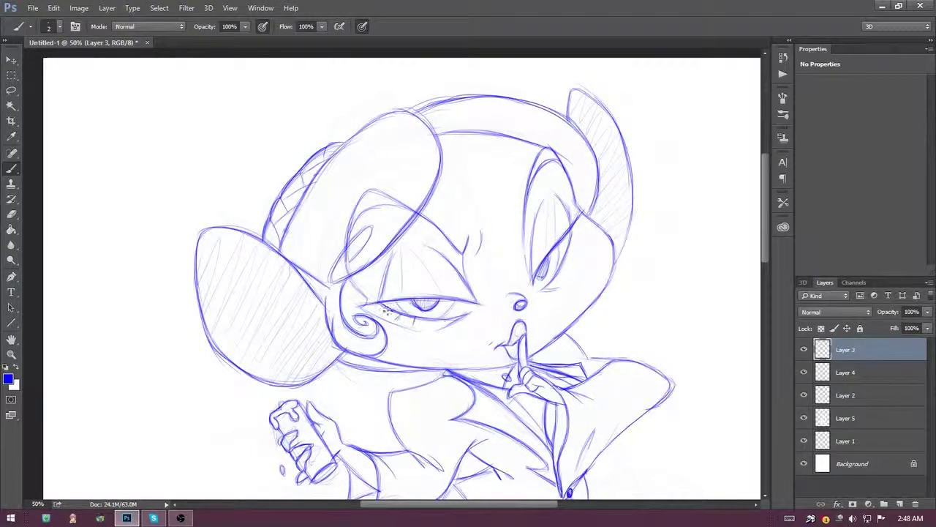
pyautogui.scroll(-4, 574, 240)
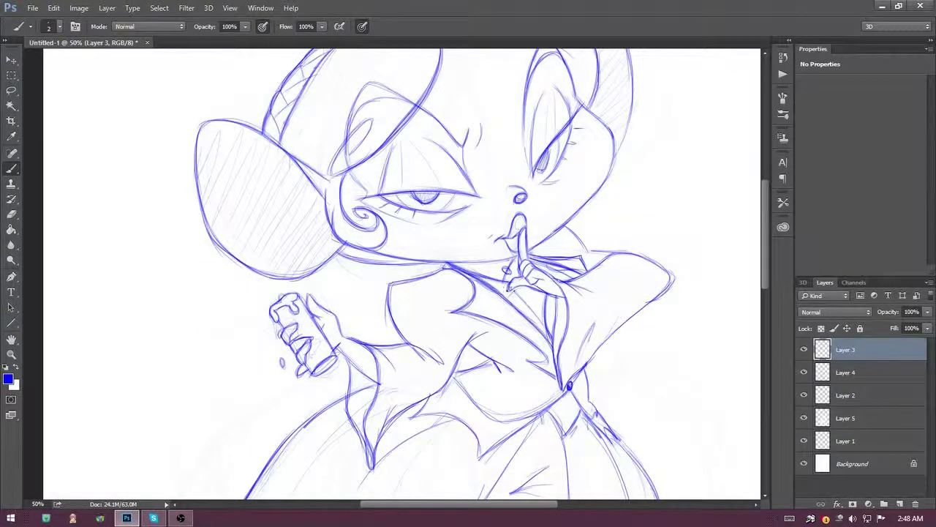
pyautogui.scroll(-2, 742, 251)
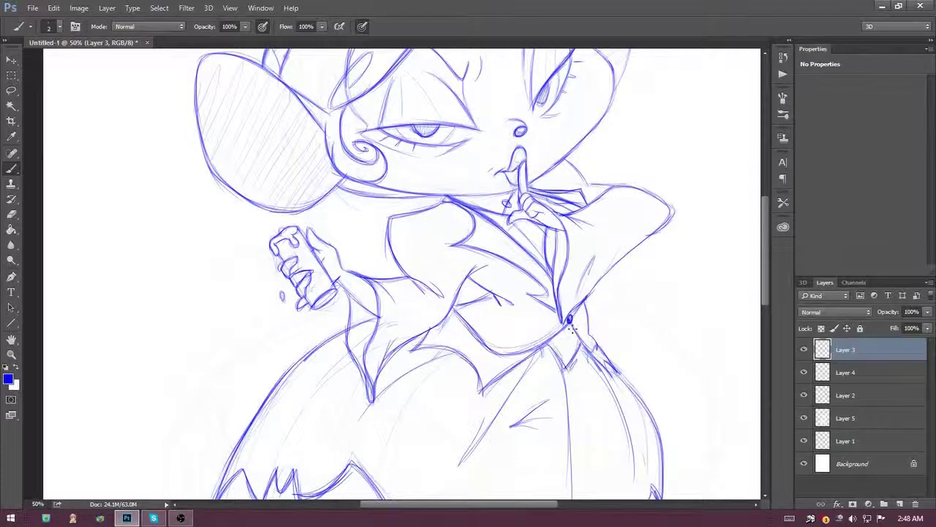
pyautogui.moveTo(369, 311)
pyautogui.mouseDown()
pyautogui.moveTo(349, 362)
pyautogui.moveTo(352, 337)
pyautogui.mouseUp()
pyautogui.scroll(2, 548, 285)
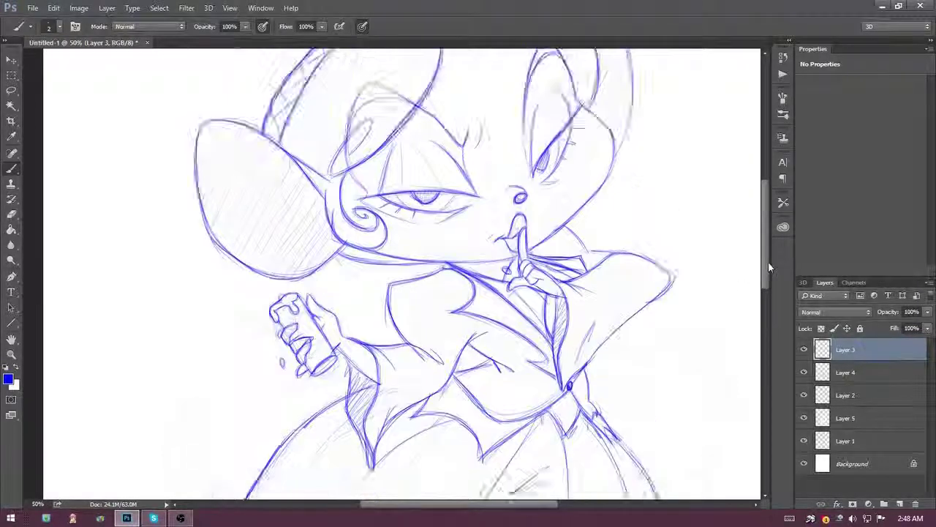
pyautogui.scroll(-5, 548, 285)
# Add diagonal hatch shading across the chest, tie, bodice and dress.
pyautogui.moveTo(504, 245); pyautogui.dragTo(439, 266)
pyautogui.moveTo(548, 201); pyautogui.dragTo(541, 219)
pyautogui.moveTo(538, 147); pyautogui.dragTo(483, 164)
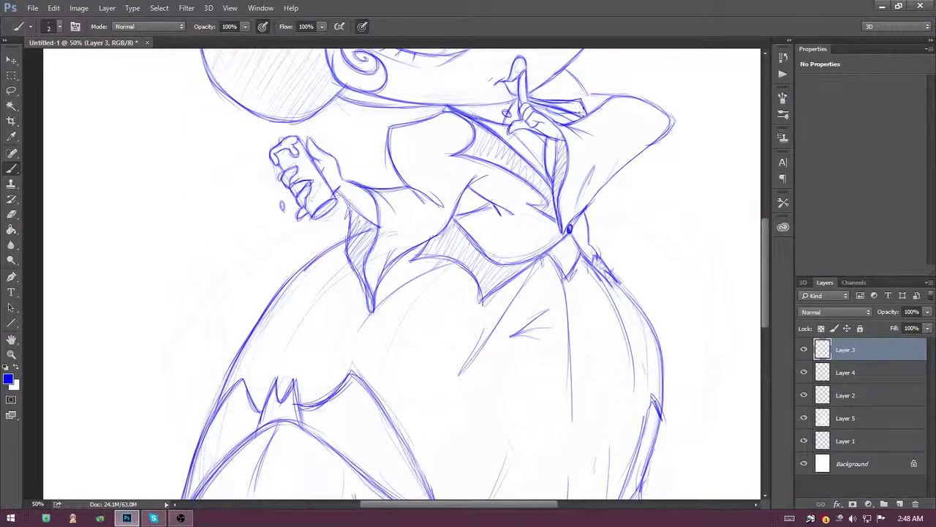
pyautogui.scroll(2, 512, 220)
pyautogui.scroll(-3, 439, 234)
pyautogui.moveTo(326, 205)
pyautogui.mouseDown()
pyautogui.moveTo(292, 231)
pyautogui.moveTo(245, 326)
pyautogui.mouseUp()
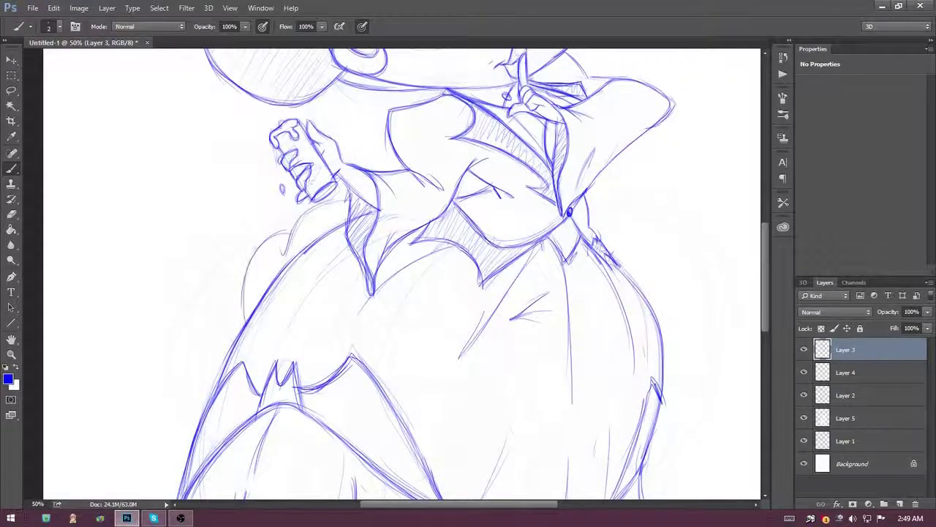
pyautogui.scroll(-5, 468, 186)
pyautogui.moveTo(431, 321); pyautogui.dragTo(391, 245)
pyautogui.moveTo(406, 278)
pyautogui.mouseDown()
pyautogui.moveTo(349, 199)
pyautogui.moveTo(304, 241)
pyautogui.mouseUp()
pyautogui.moveTo(245, 196); pyautogui.dragTo(190, 302)
pyautogui.moveTo(651, 225); pyautogui.dragTo(618, 314)
pyautogui.scroll(6, 468, 278)
# Trace a darker bust edge and sketch faint curves beside the left ear and hand.
pyautogui.moveTo(289, 272); pyautogui.dragTo(240, 358)
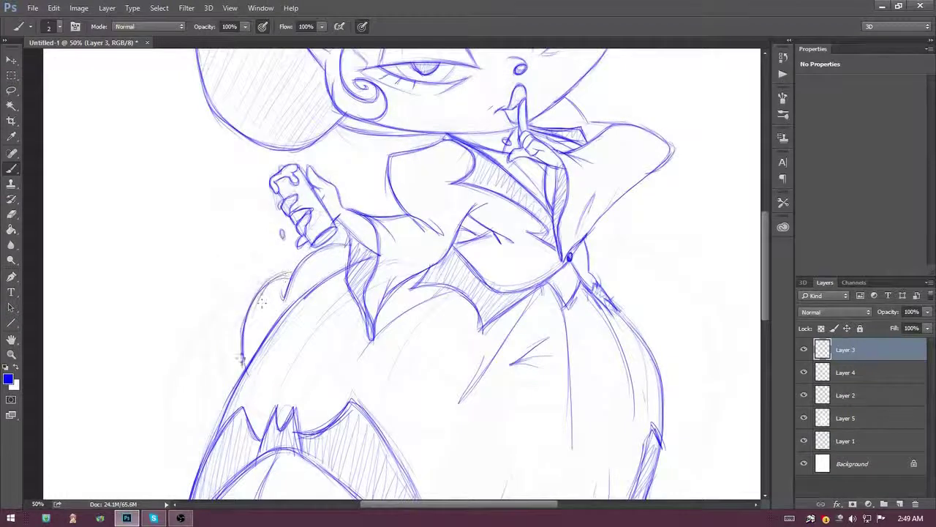
pyautogui.scroll(2, 403, 274)
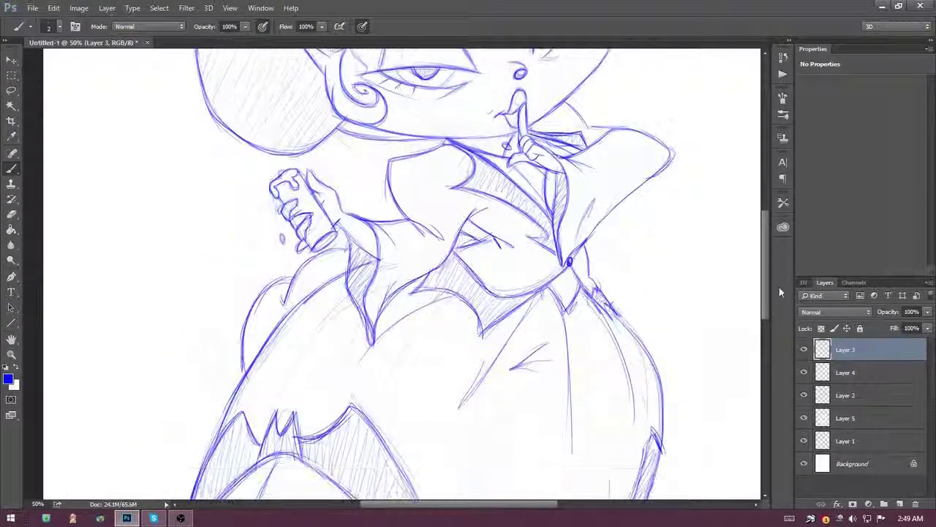
pyautogui.scroll(4, 402, 274)
pyautogui.moveTo(259, 262)
pyautogui.mouseDown()
pyautogui.moveTo(276, 274)
pyautogui.moveTo(276, 327)
pyautogui.moveTo(252, 316)
pyautogui.mouseUp()
pyautogui.moveTo(291, 284); pyautogui.dragTo(272, 328)
pyautogui.moveTo(213, 259); pyautogui.dragTo(219, 350)
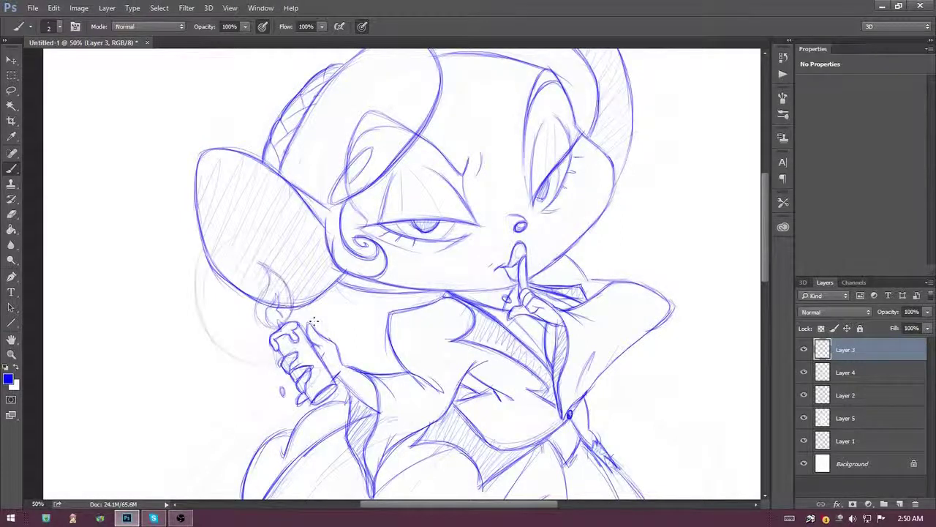
# Add short sketch strokes left of the ear, then create a new empty Layer 6 above Layer 3.
pyautogui.moveTo(176, 300); pyautogui.dragTo(211, 338)
pyautogui.hotkey('ctrl', '-')
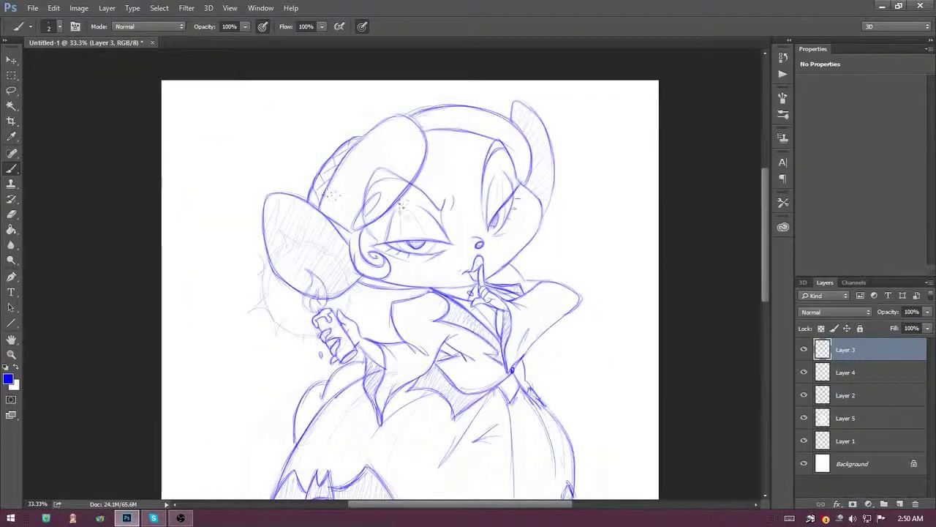
pyautogui.hotkey('ctrl', 'shift', 'alt', 'n')
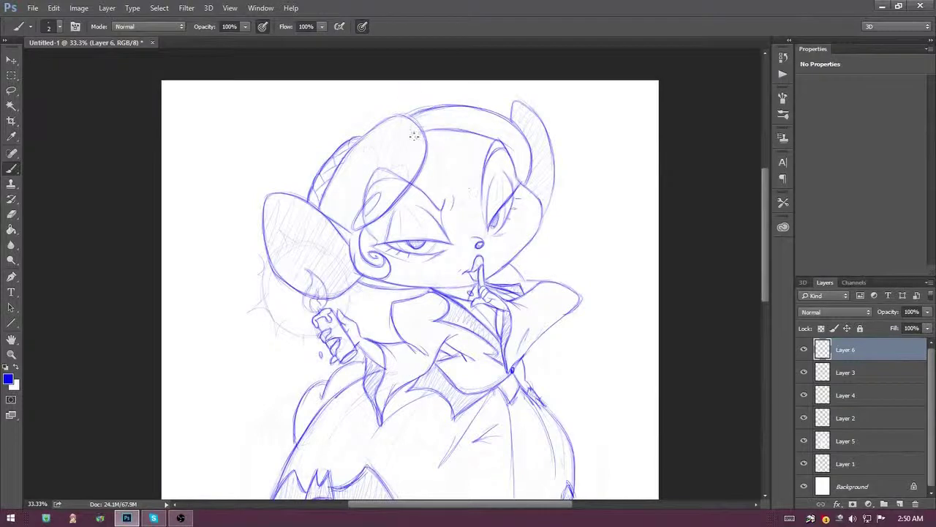
# Place a small dark dot near the eye on Layer 6 and review the drawing.
pyautogui.click(418, 235)
pyautogui.scroll(-3, 646, 309)
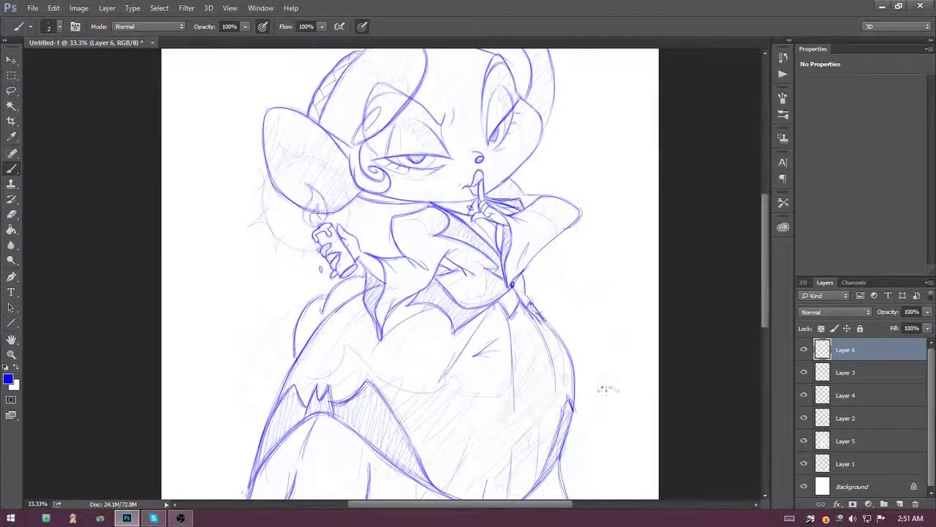
pyautogui.scroll(3, 521, 157)
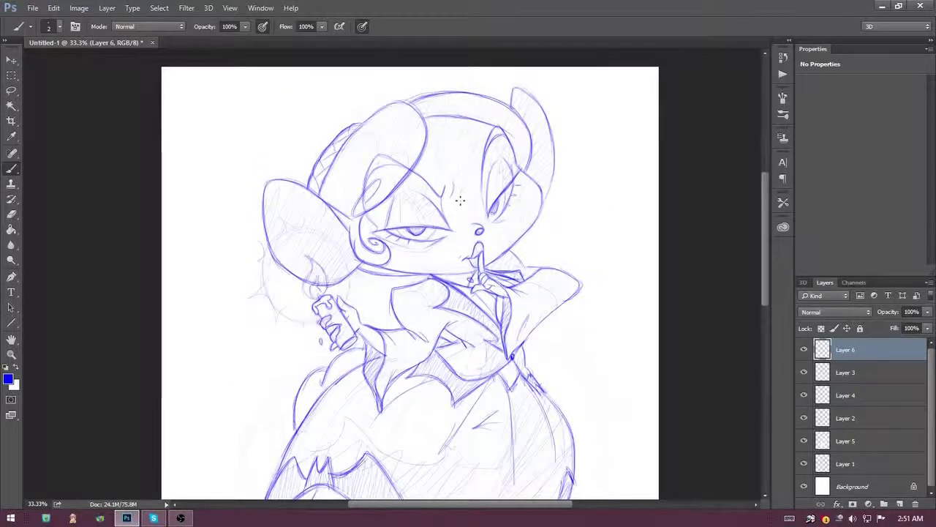
pyautogui.scroll(-5, 460, 200)
pyautogui.scroll(-3, 519, 397)
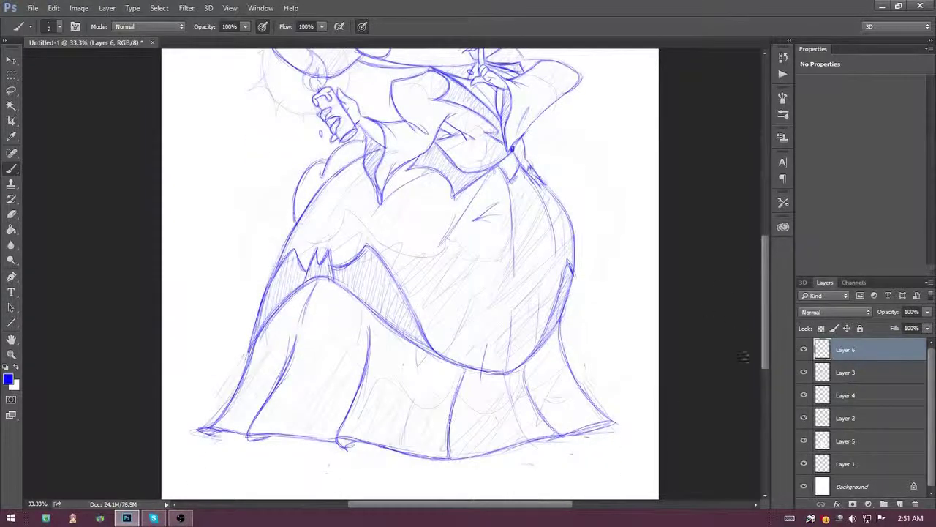